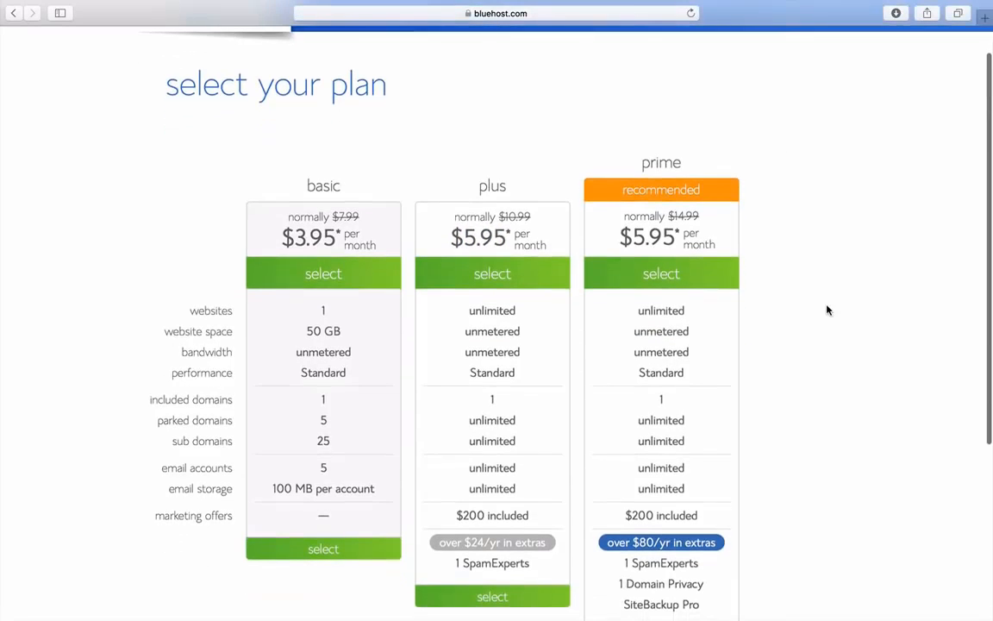
# - Select the Bluehost plus hosting plan
pyautogui.scroll(-1, 828, 310)
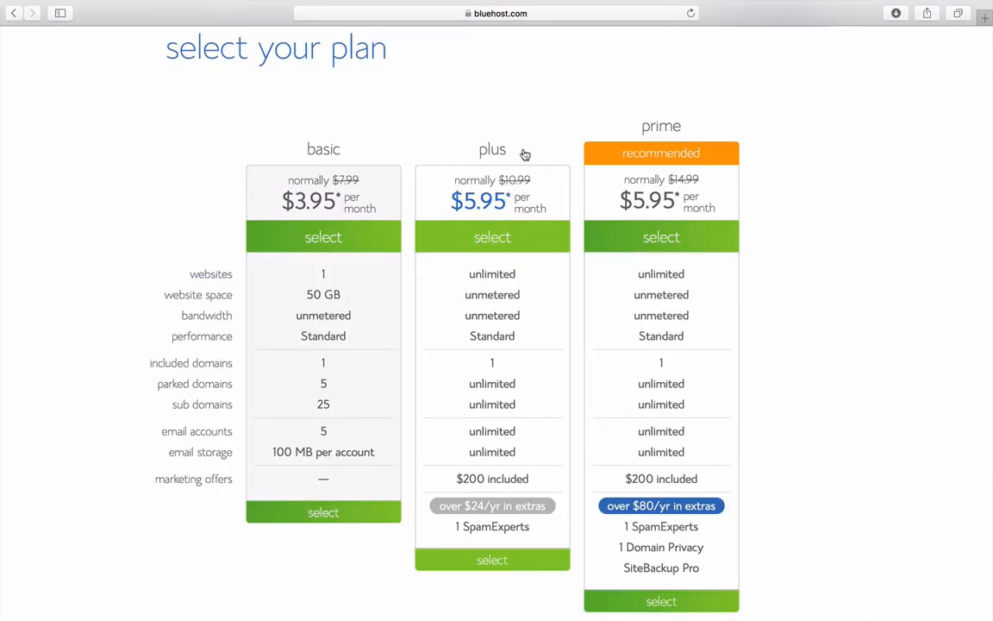
pyautogui.scroll(-1, 533, 128)
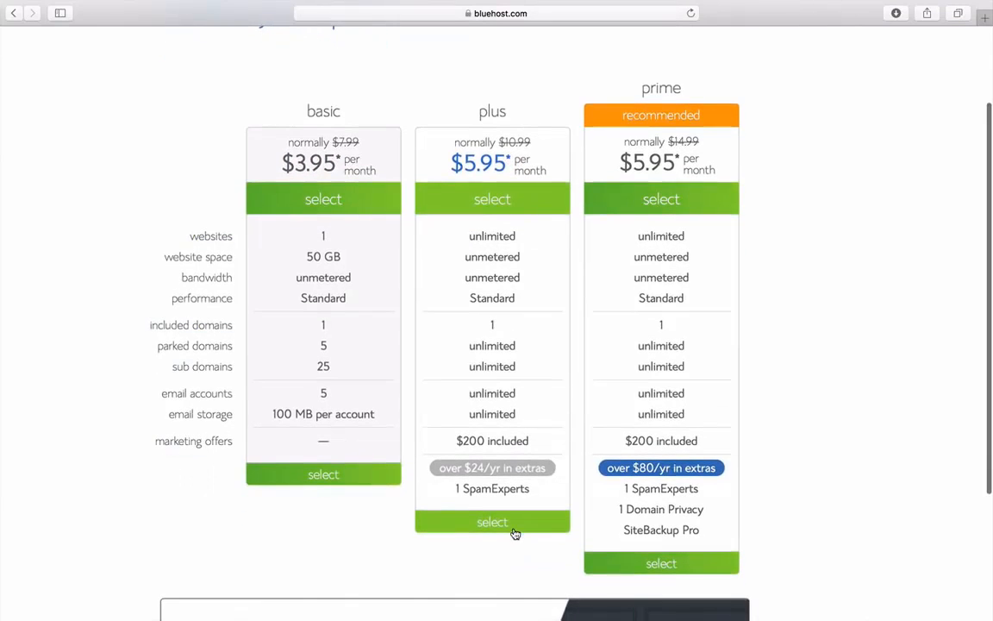
pyautogui.click(526, 520)
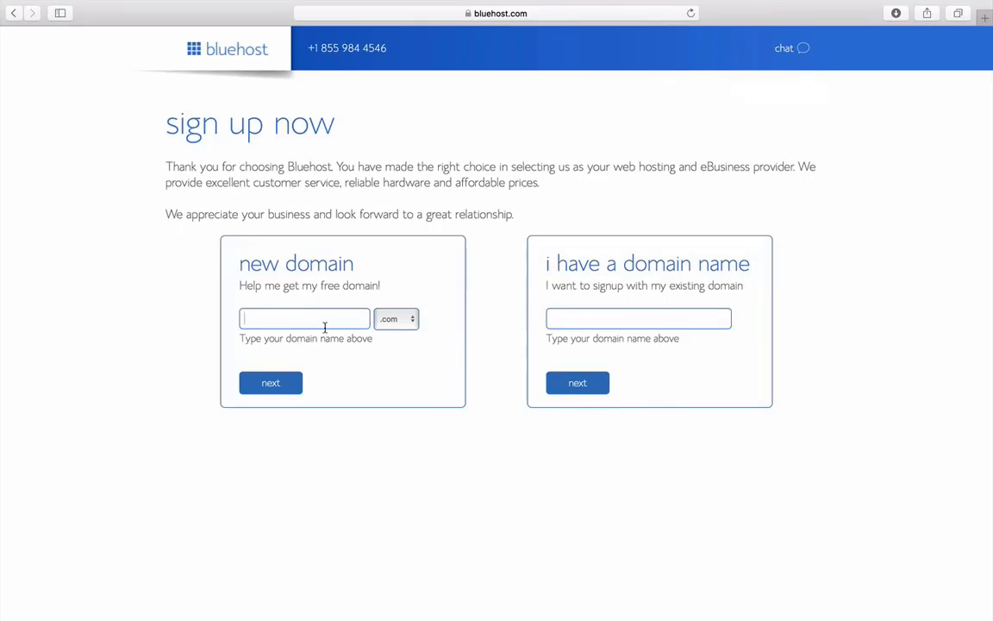
# - Enter a new free domain name and submit it to finish signup
pyautogui.click(324, 327)
pyautogui.write('colewebbmedia2')
pyautogui.click(252, 383)
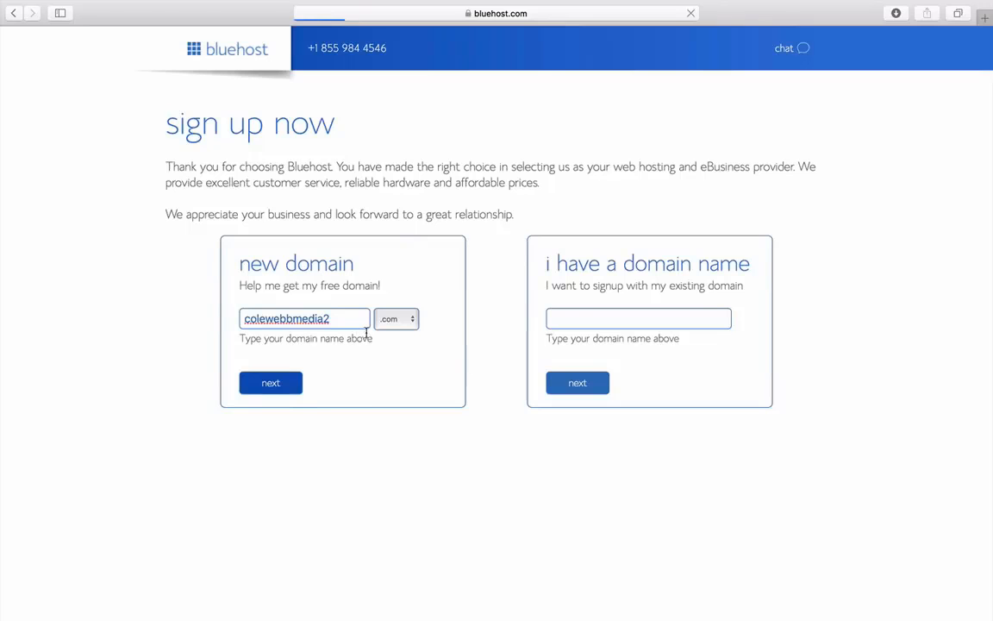
pyautogui.scroll(-15, 668, 293)
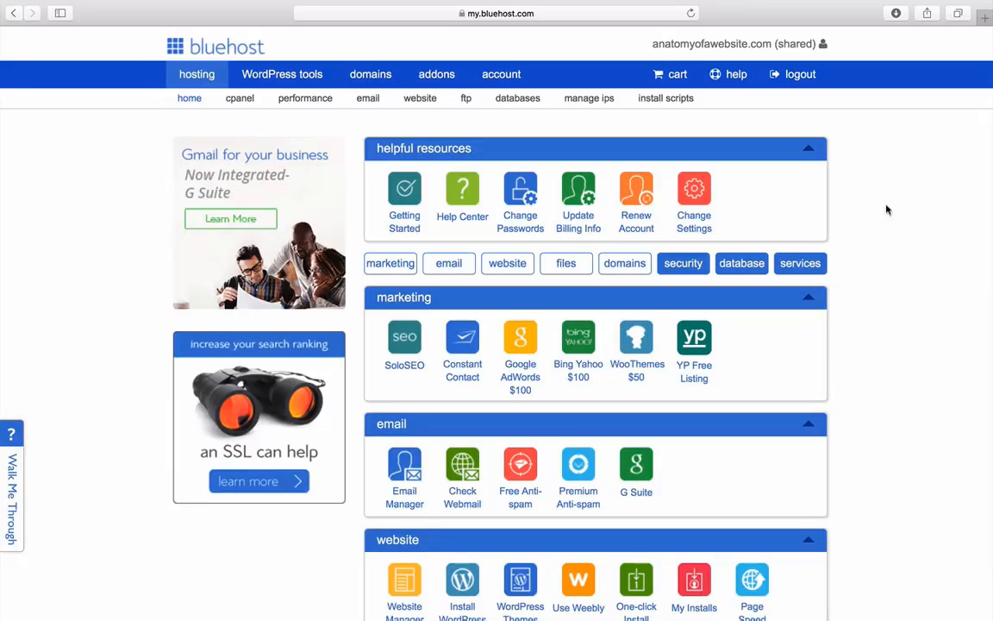
pyautogui.scroll(-4, 900, 302)
pyautogui.scroll(4, 904, 316)
pyautogui.scroll(-5, 899, 356)
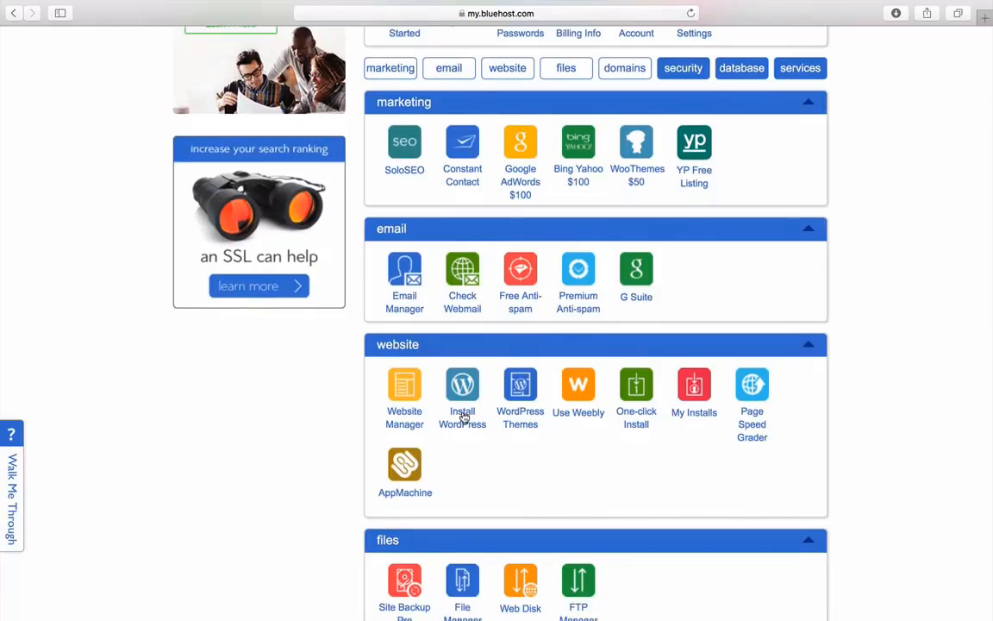
pyautogui.click(464, 416)
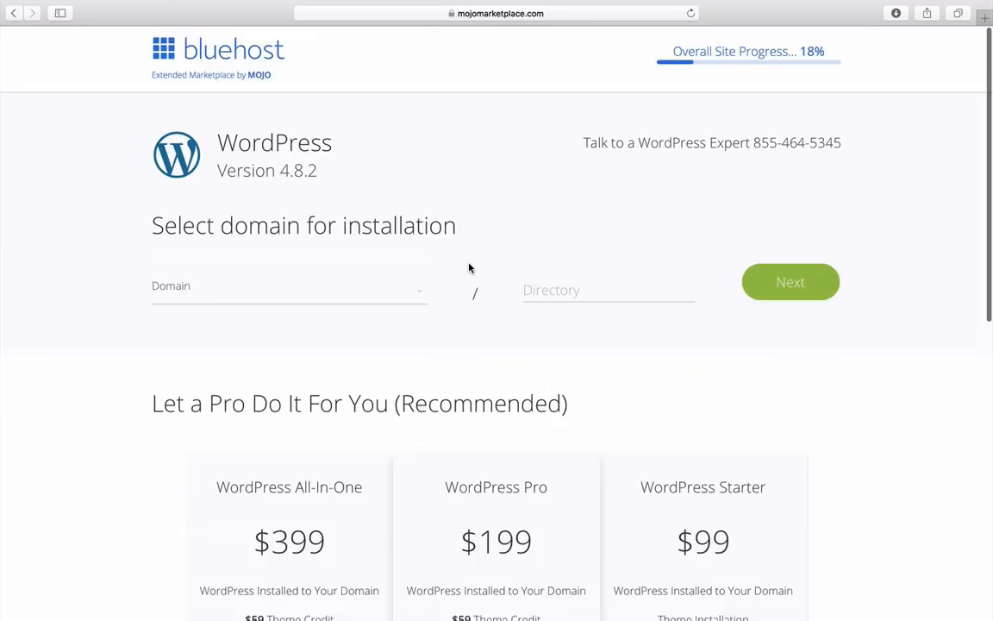
pyautogui.click(419, 293)
pyautogui.scroll(-4, 399, 421)
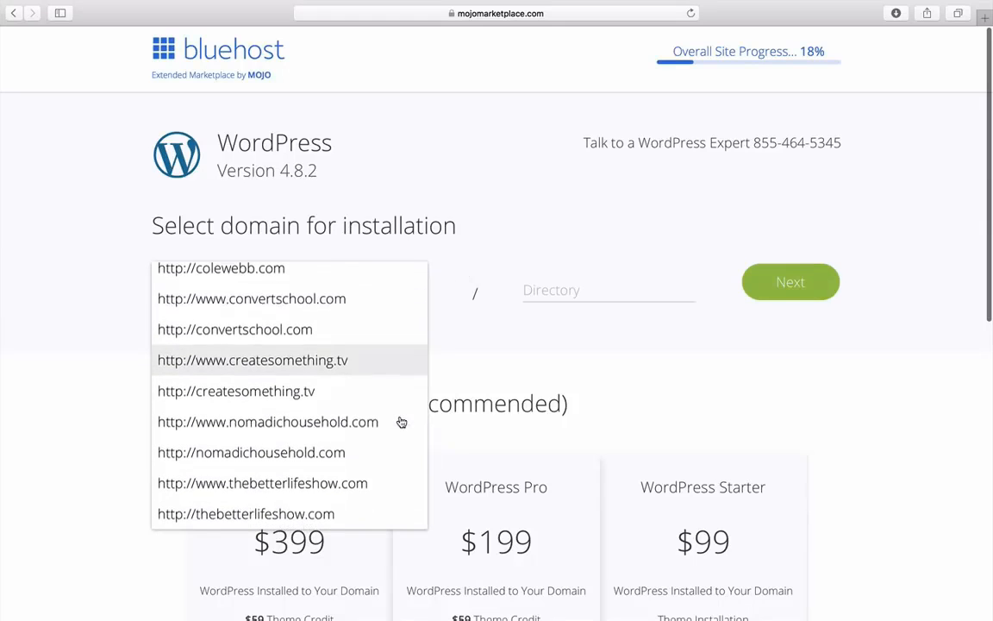
pyautogui.click(395, 421)
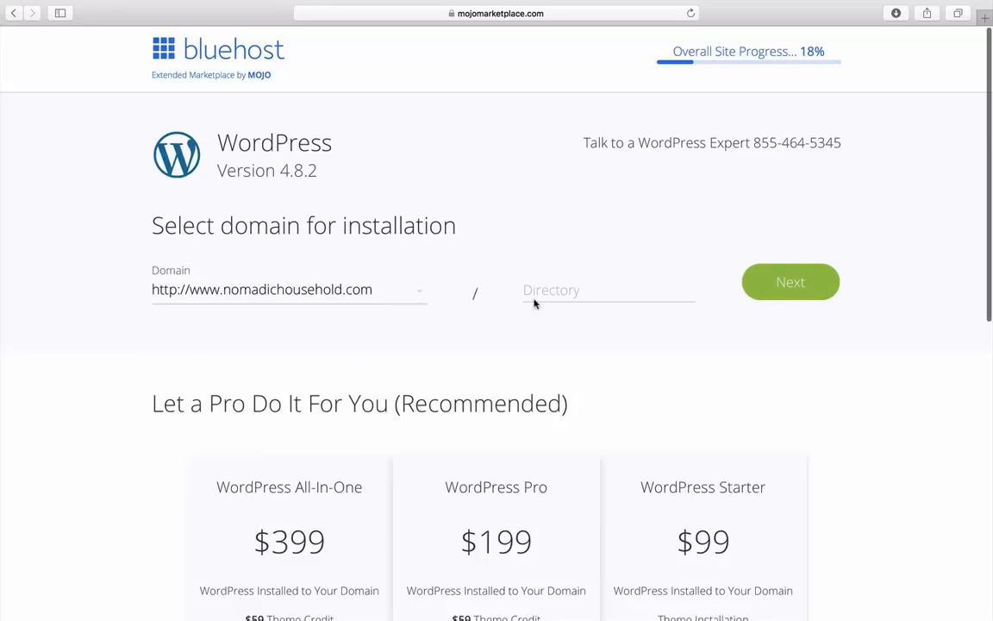
pyautogui.click(786, 284)
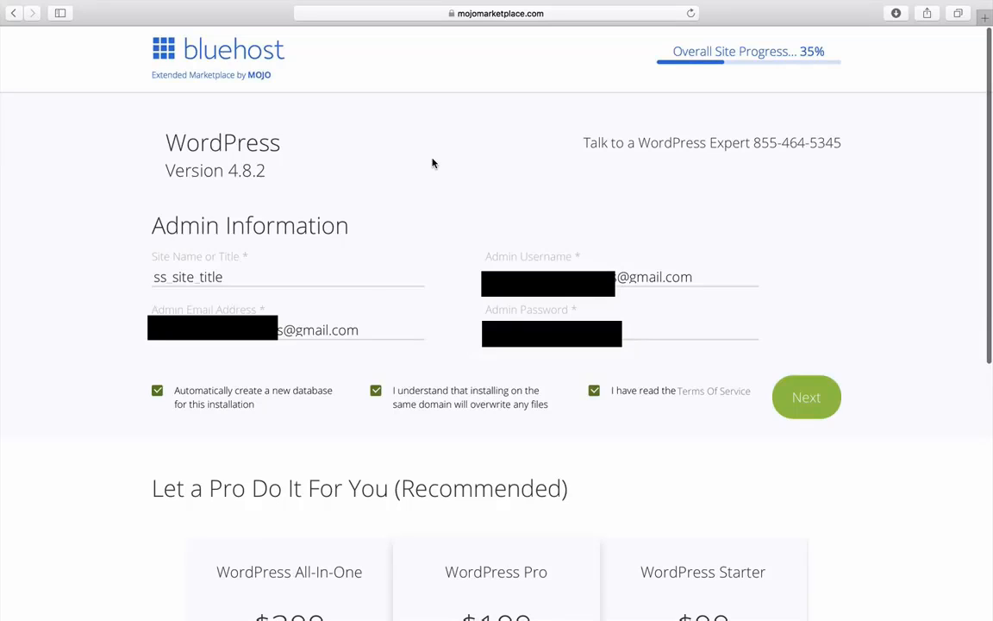
# - Set the site name to 'Nomadic Household' and run the WordPress installation
pyautogui.doubleClick(286, 272)
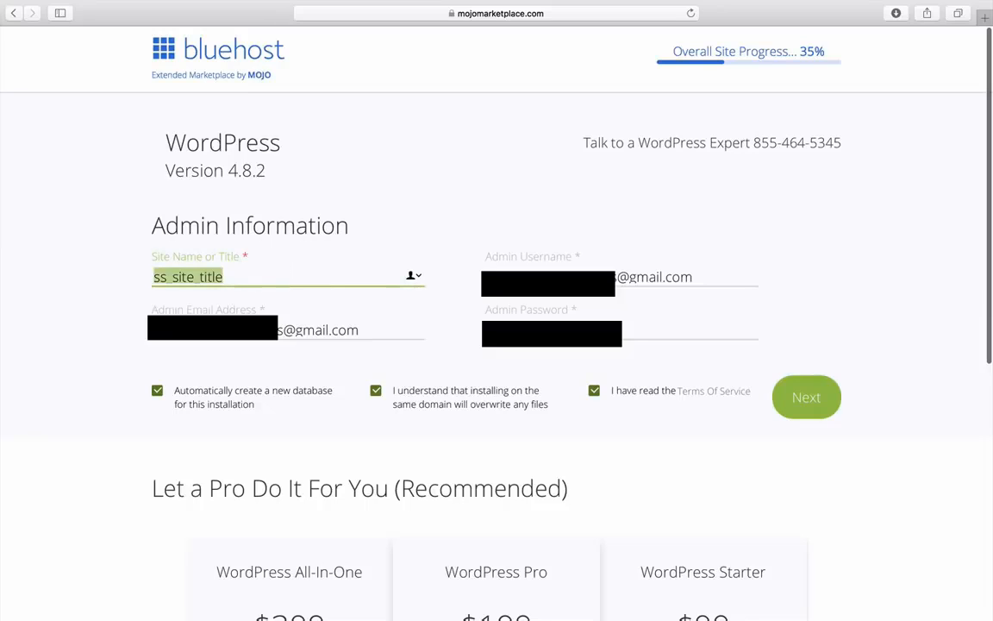
pyautogui.write('Nomadic Household')
pyautogui.click(465, 212)
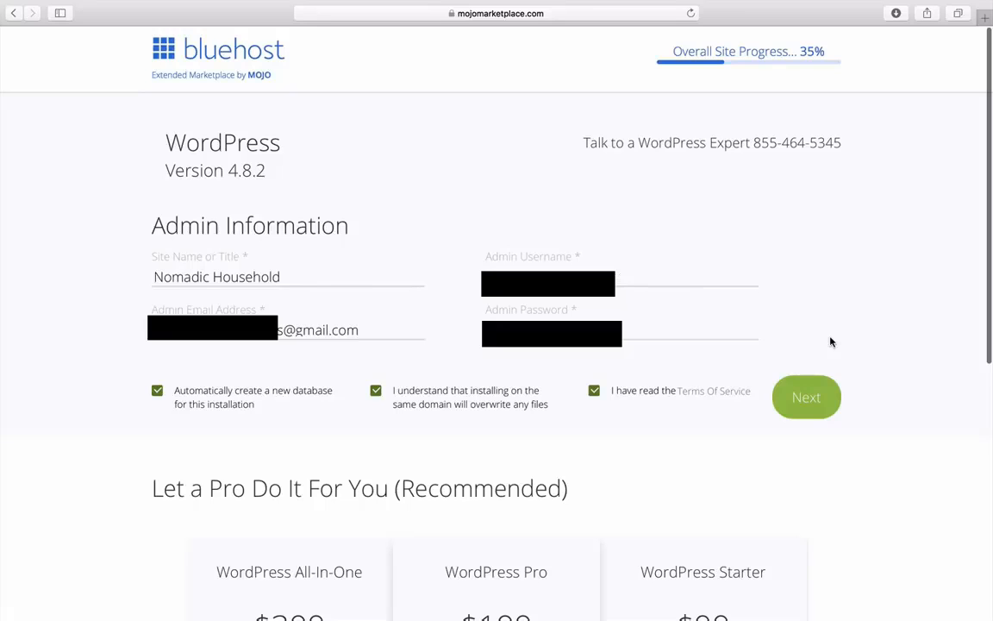
pyautogui.click(814, 399)
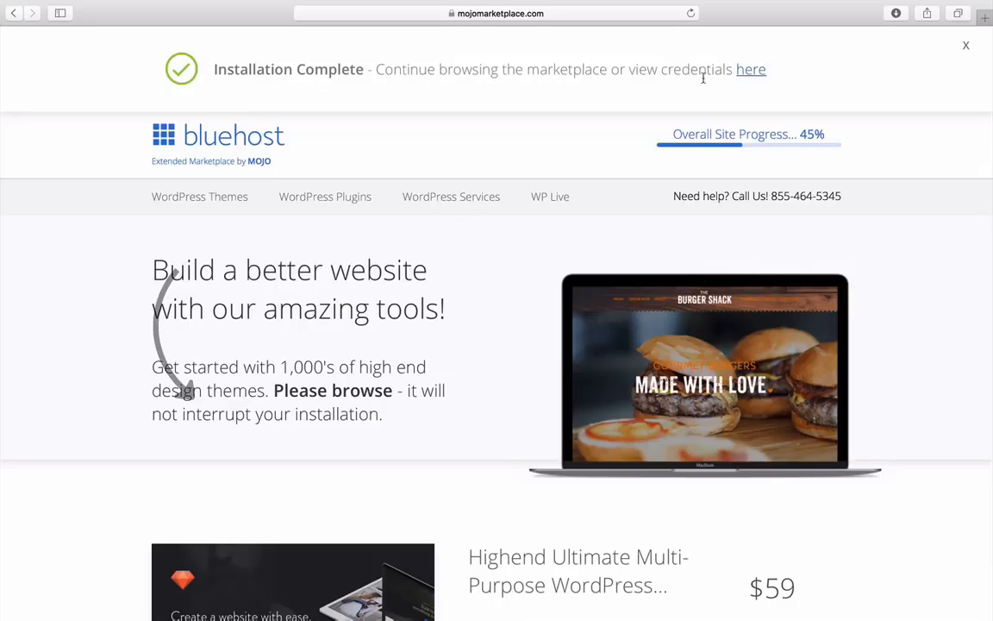
# - View the installation credentials and open the nomadichousehold.com WordPress admin
pyautogui.click(751, 74)
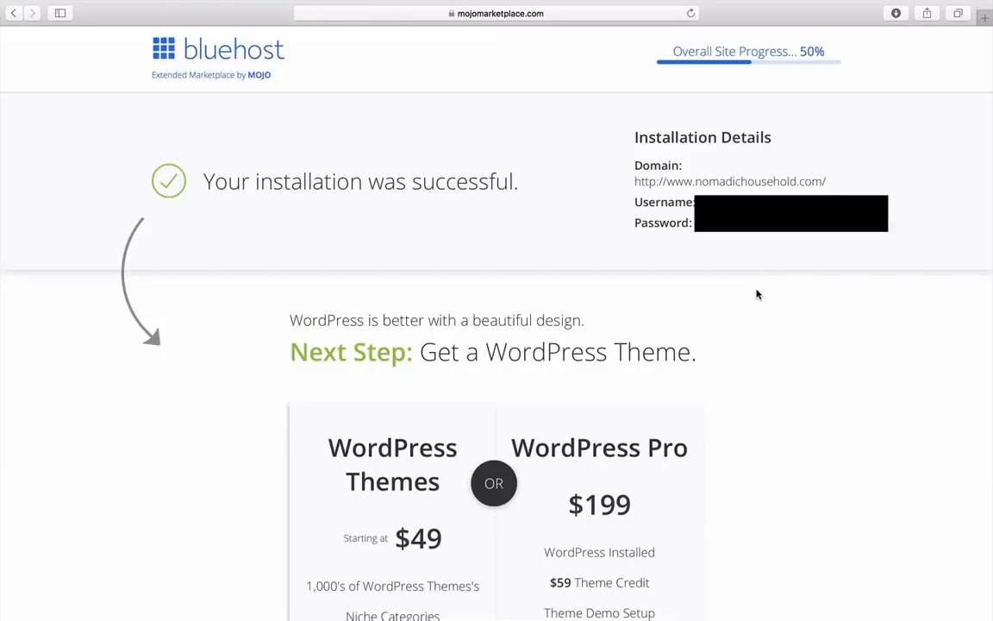
pyautogui.click(727, 183)
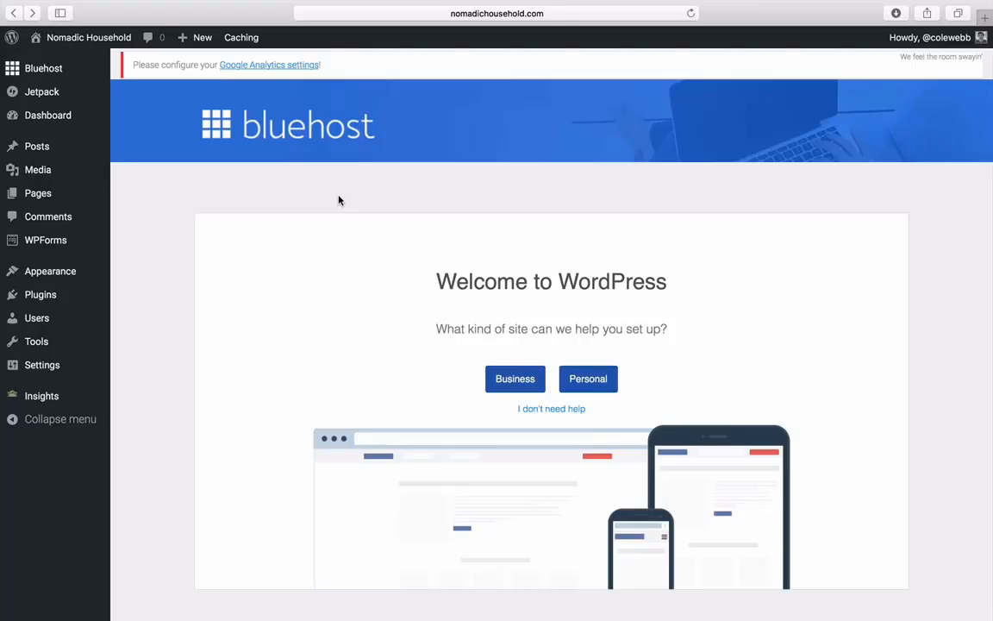
# - Browse the live Nomadic Household front page, then return to the WordPress Dashboard
pyautogui.moveTo(101, 43)
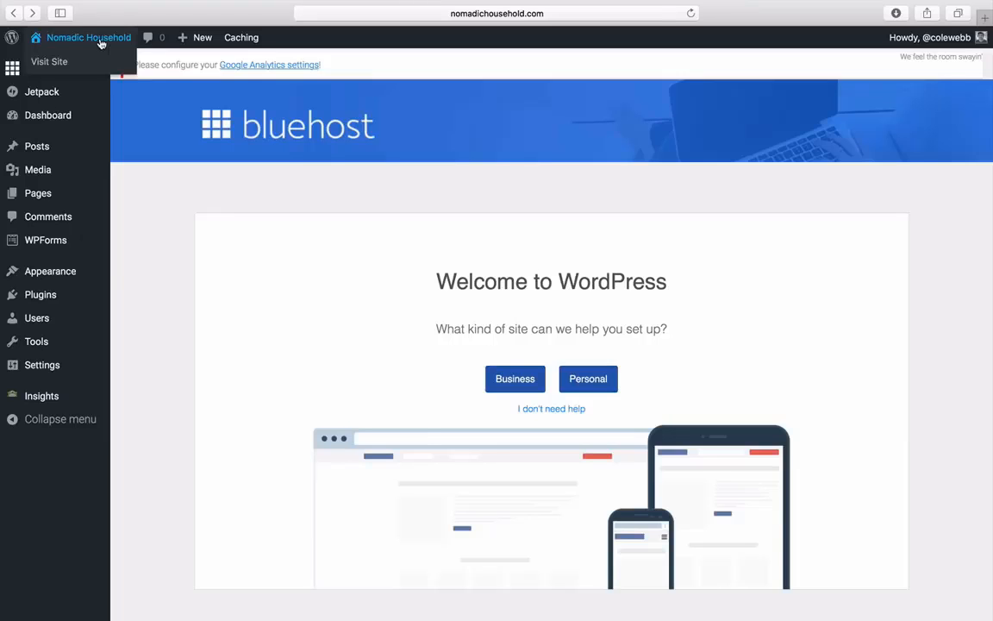
pyautogui.click(101, 43)
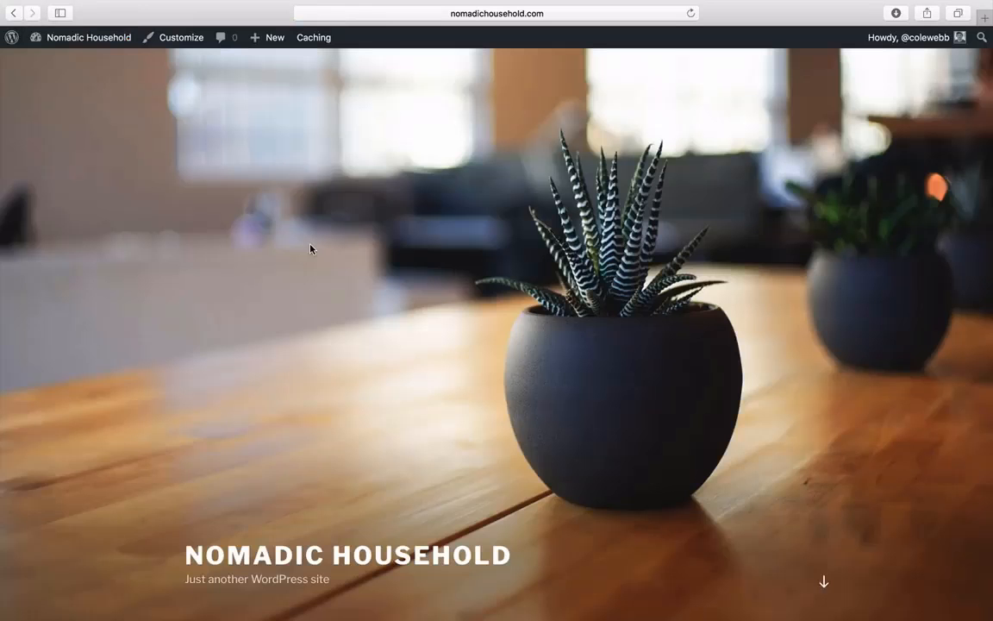
pyautogui.scroll(-10, 311, 249)
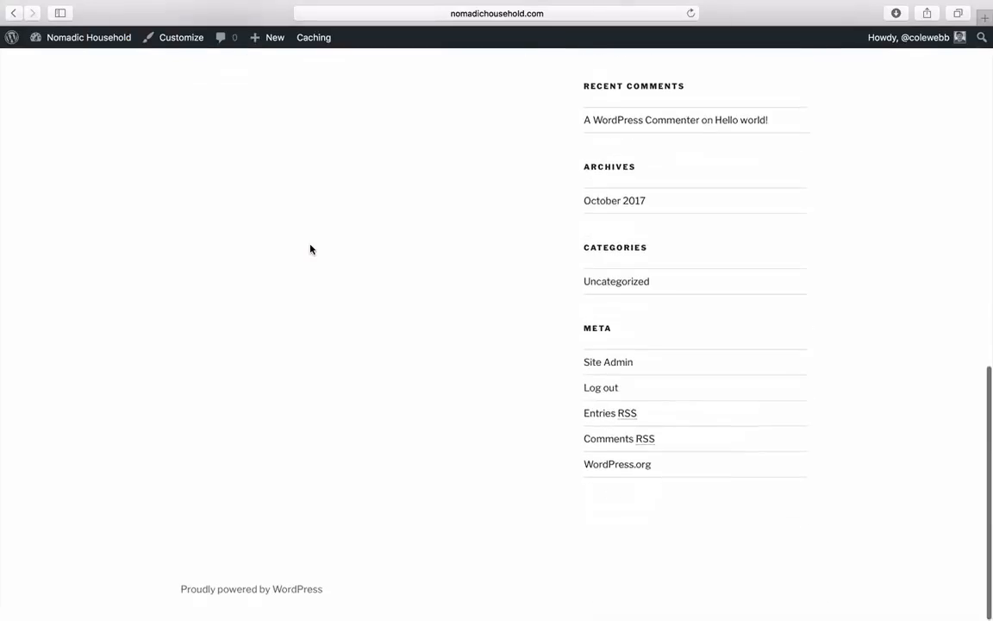
pyautogui.scroll(5, 310, 249)
pyautogui.scroll(5, 310, 249)
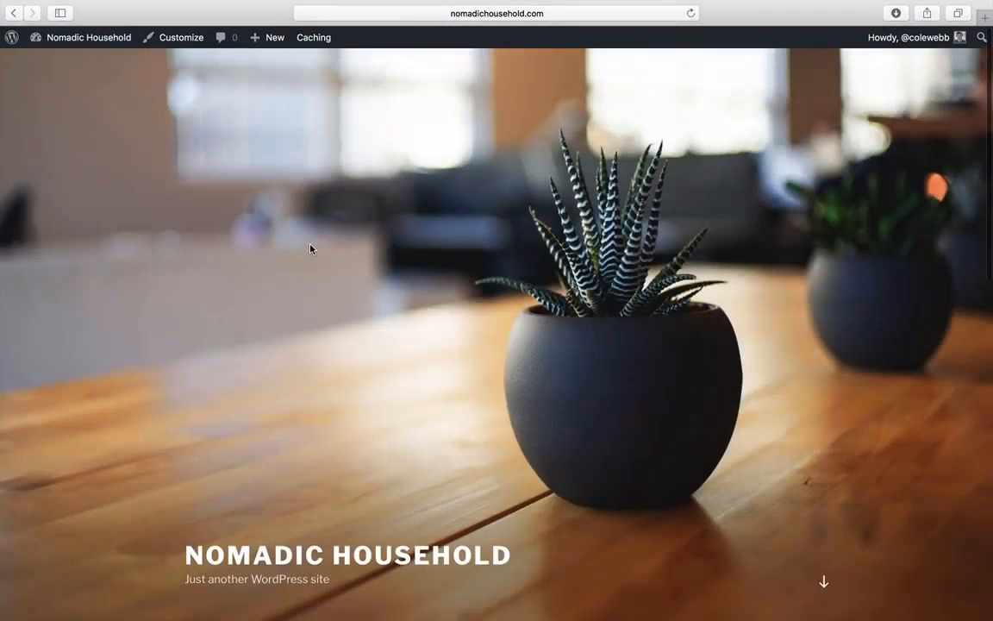
pyautogui.scroll(-5, 311, 249)
pyautogui.scroll(5, 310, 249)
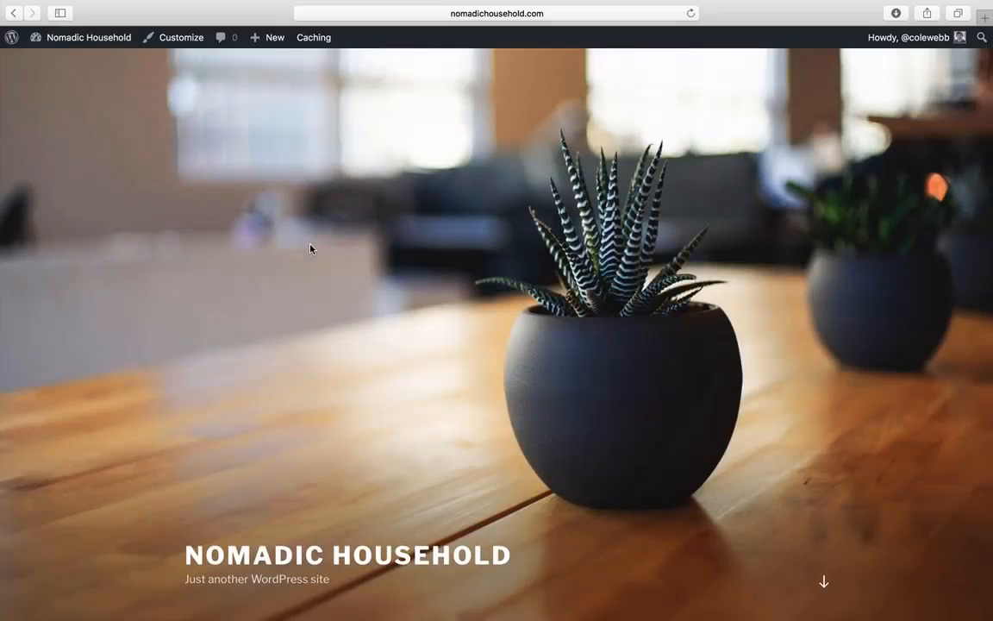
pyautogui.scroll(-5, 452, 329)
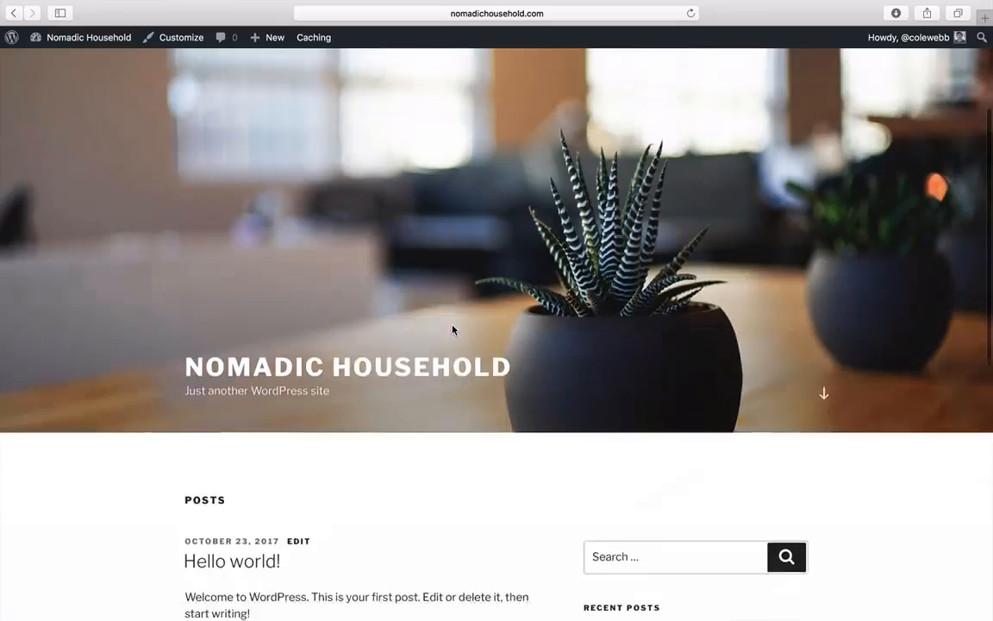
pyautogui.scroll(5, 451, 330)
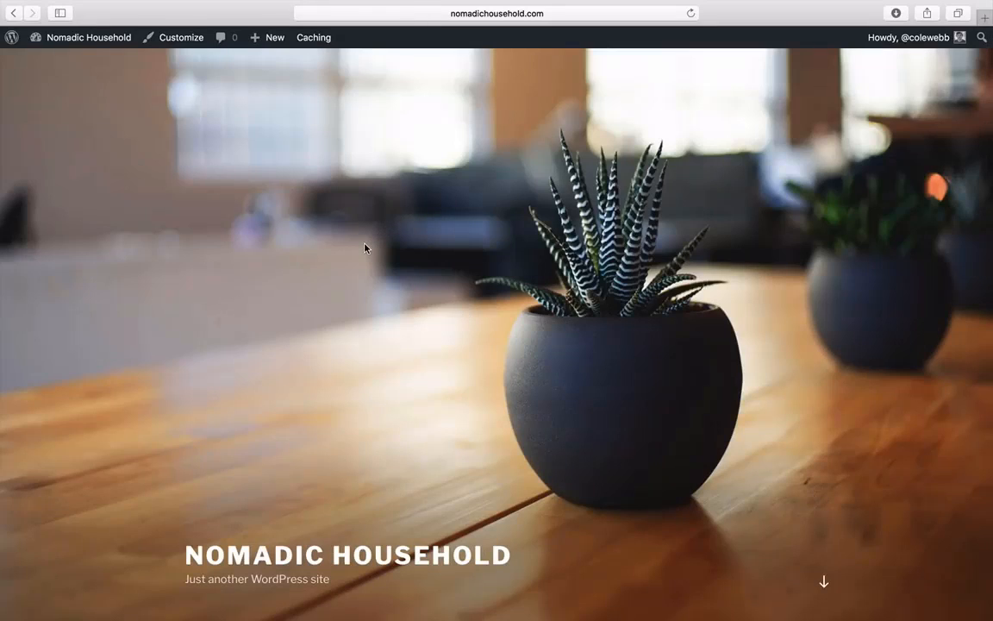
pyautogui.click(103, 43)
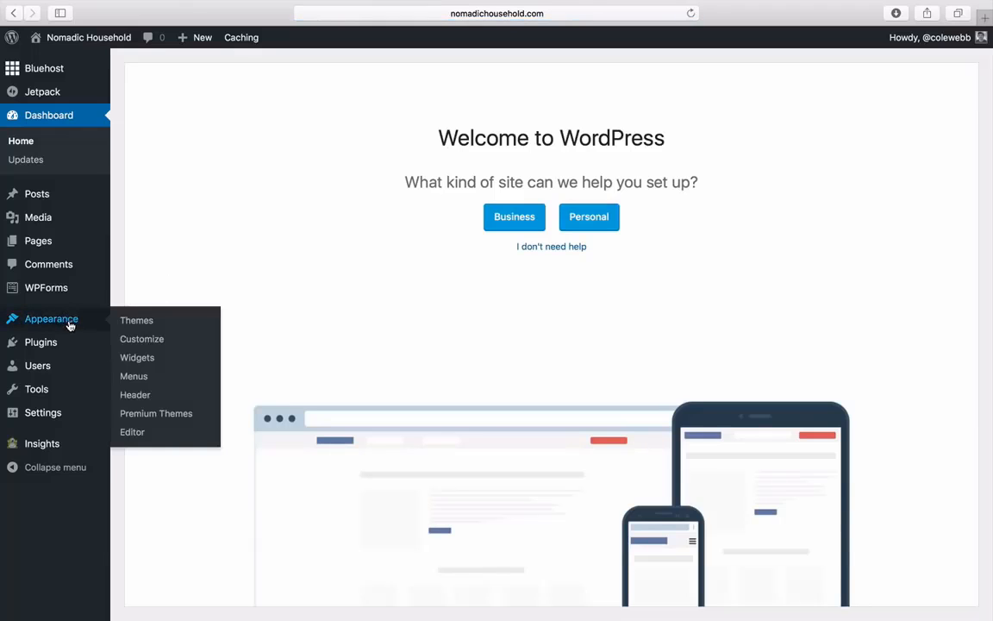
pyautogui.click(132, 324)
pyautogui.scroll(-1, 431, 213)
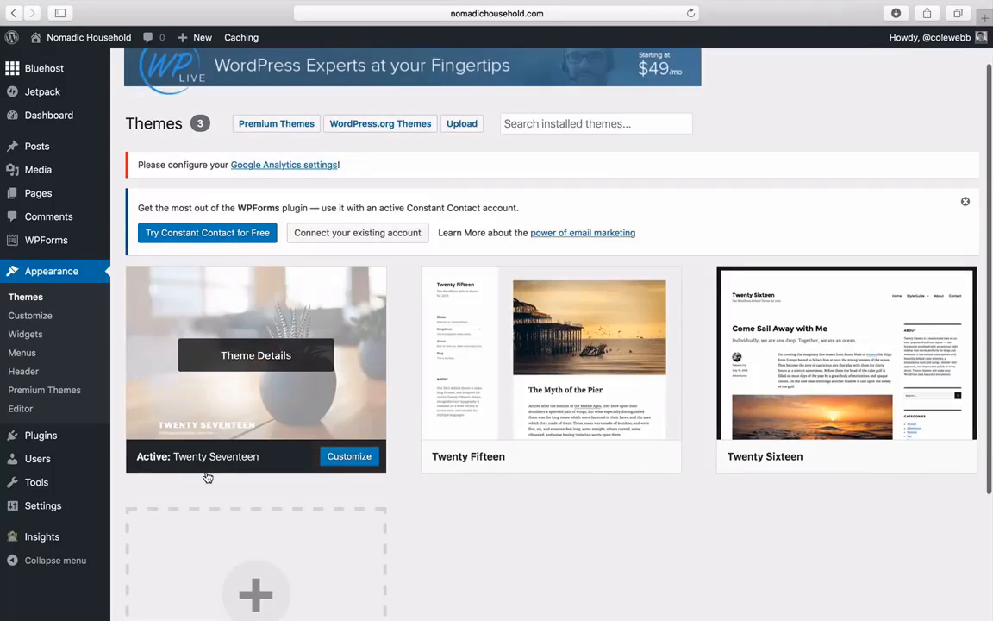
pyautogui.scroll(-1, 410, 511)
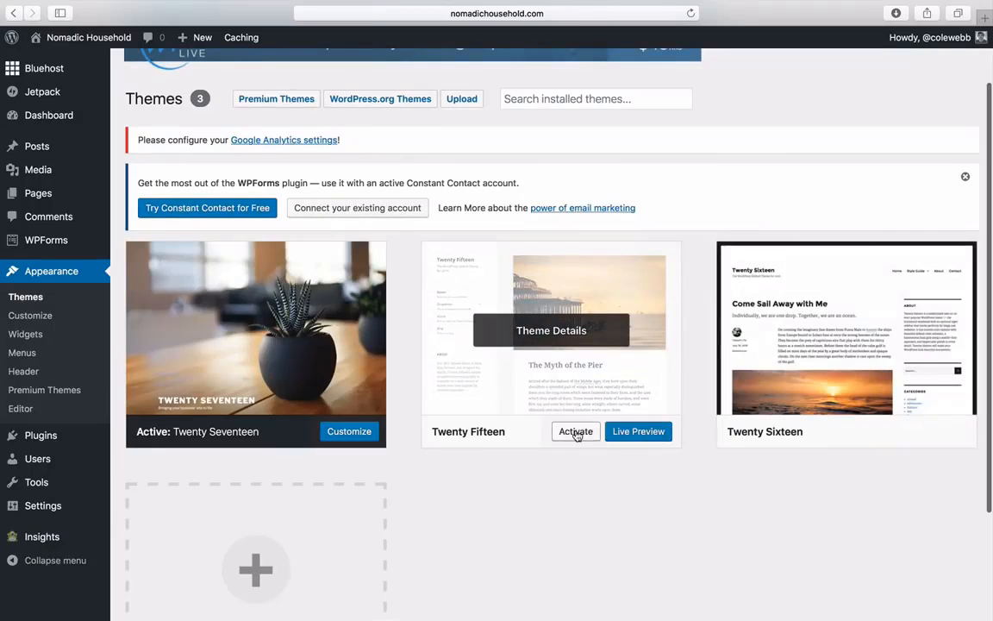
pyautogui.scroll(3, 402, 324)
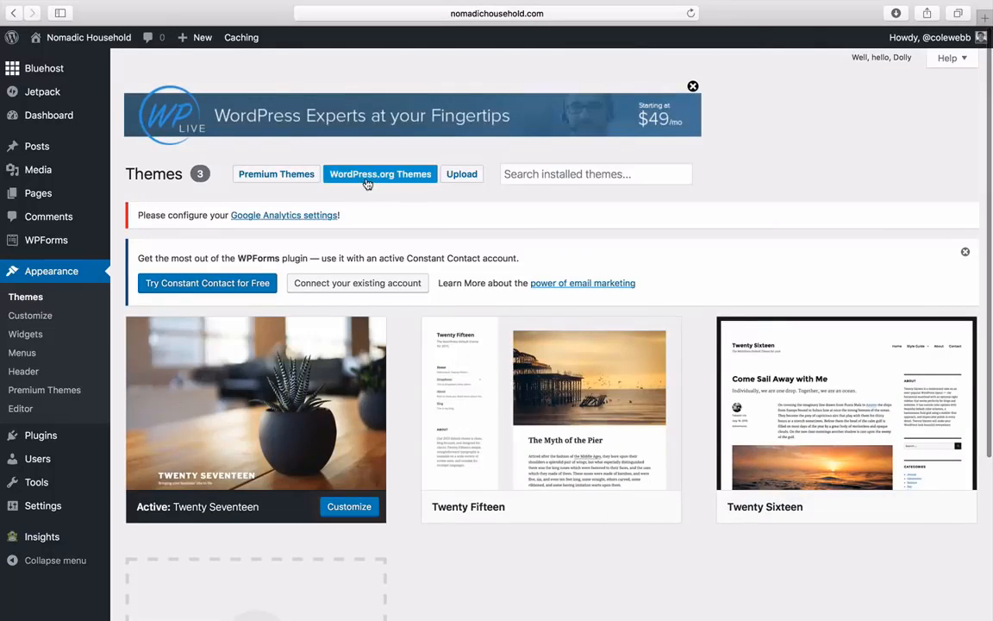
# - Find the Suits theme among WordPress.org themes, install it and activate it
pyautogui.click(367, 178)
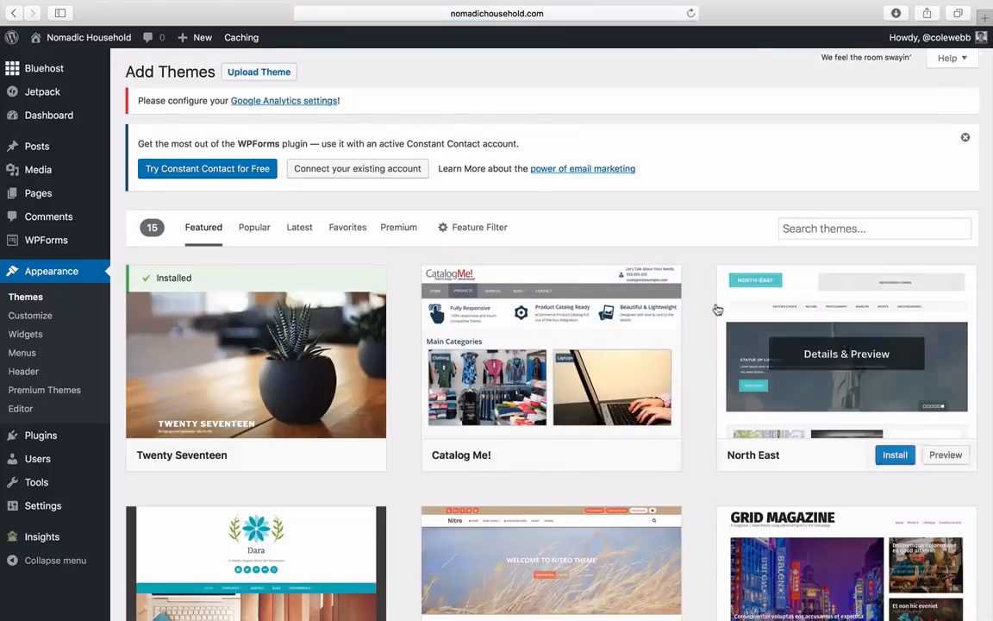
pyautogui.scroll(-2, 712, 320)
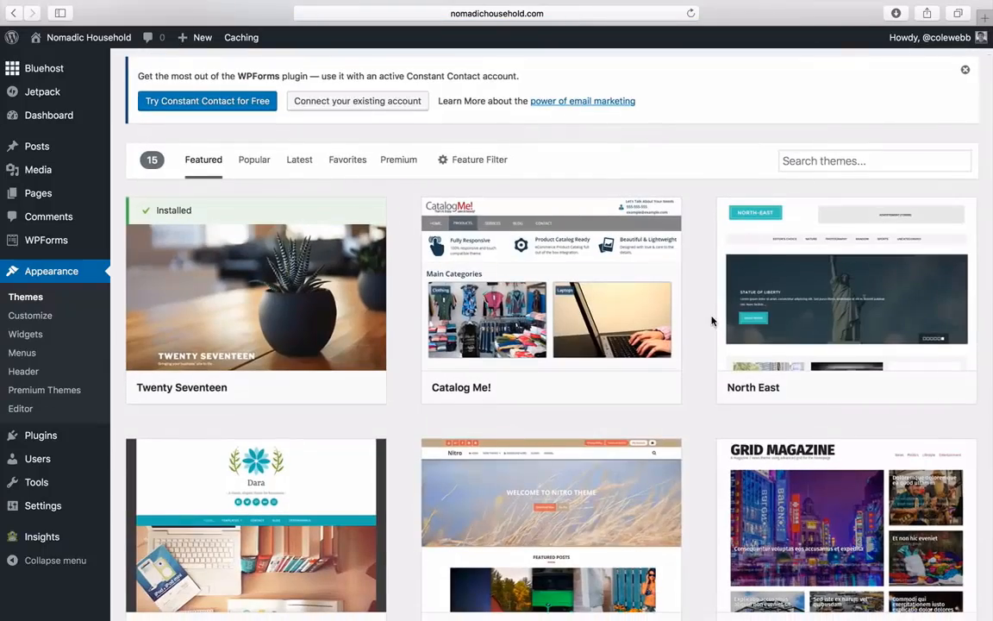
pyautogui.scroll(2, 713, 321)
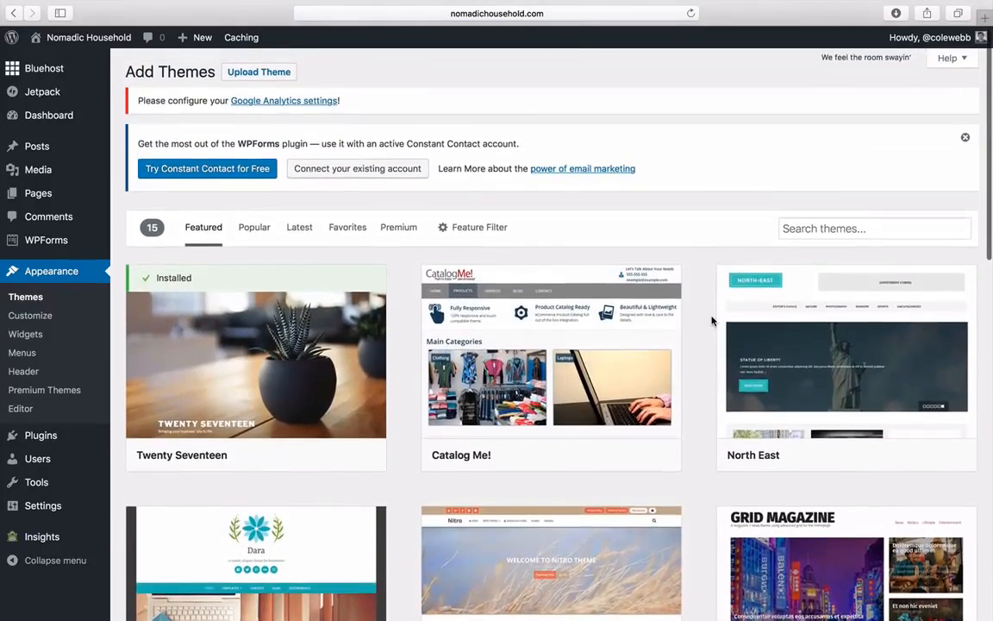
pyautogui.scroll(-10, 712, 321)
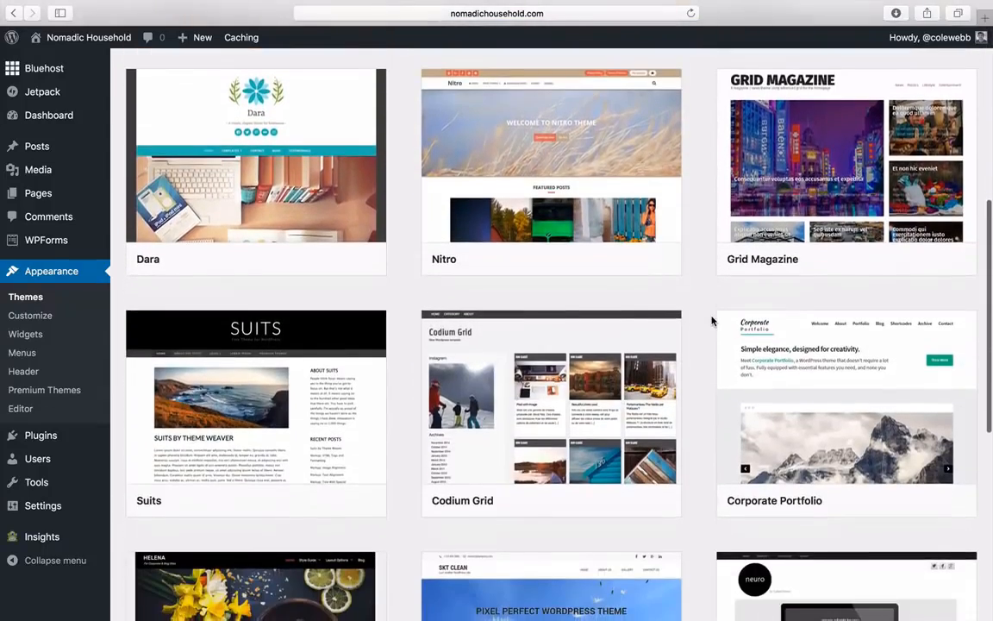
pyautogui.moveTo(293, 341)
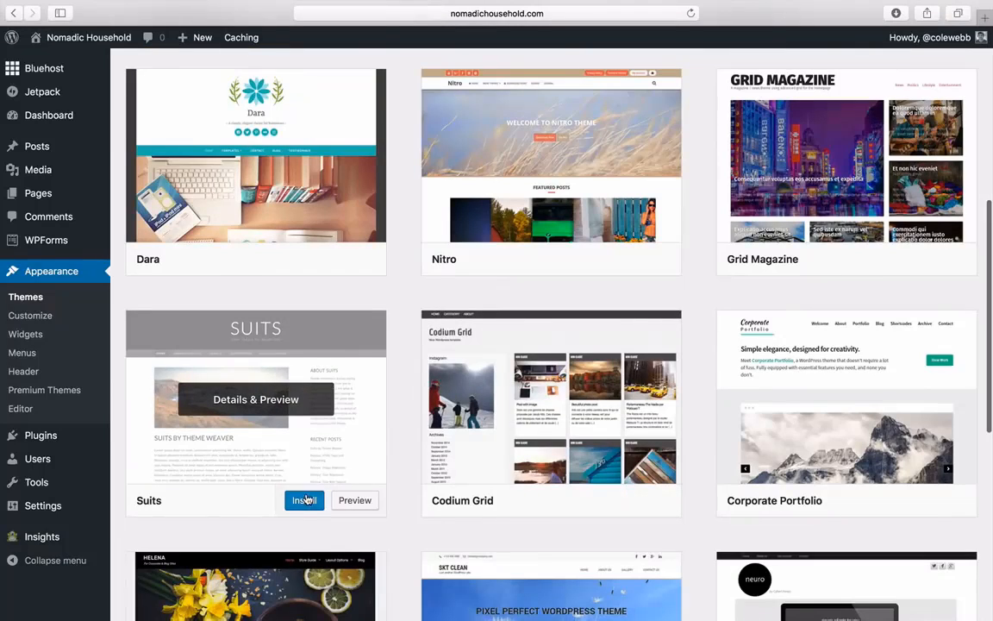
pyautogui.click(306, 500)
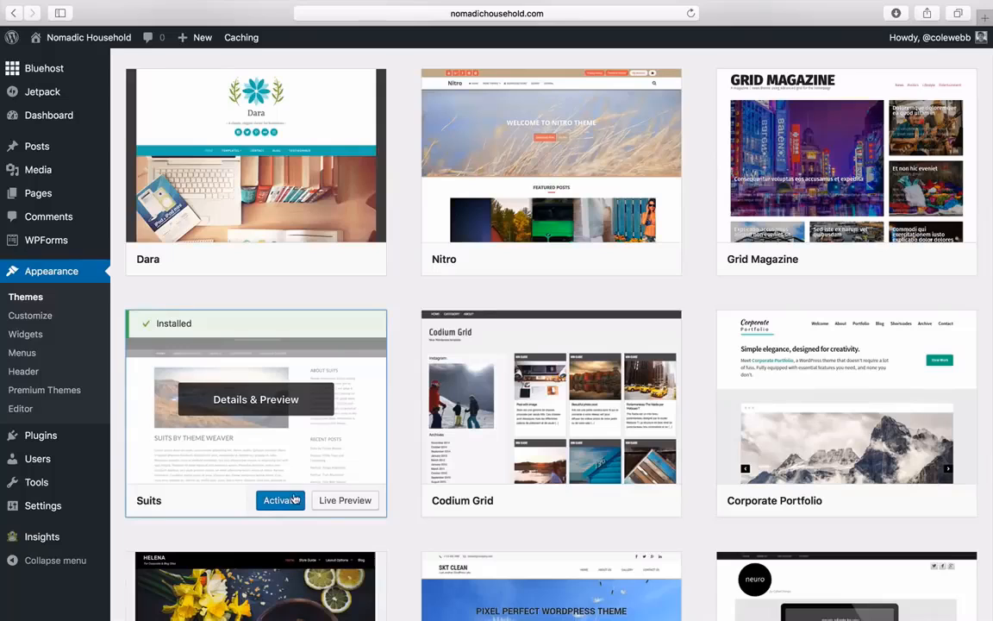
pyautogui.click(294, 500)
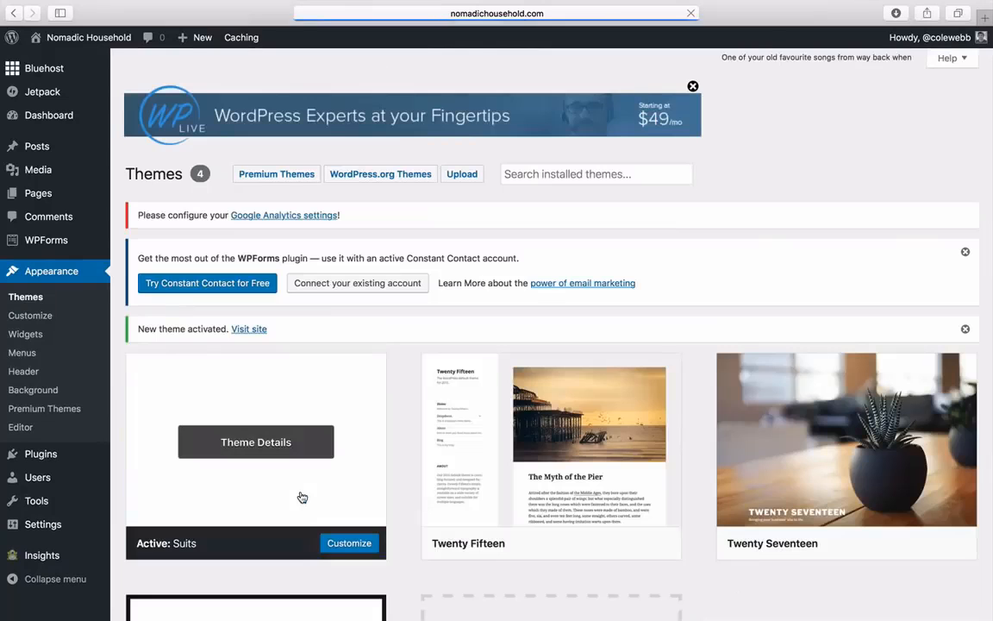
# - Preview the live site with the Suits theme, then go back to the admin
pyautogui.click(109, 38)
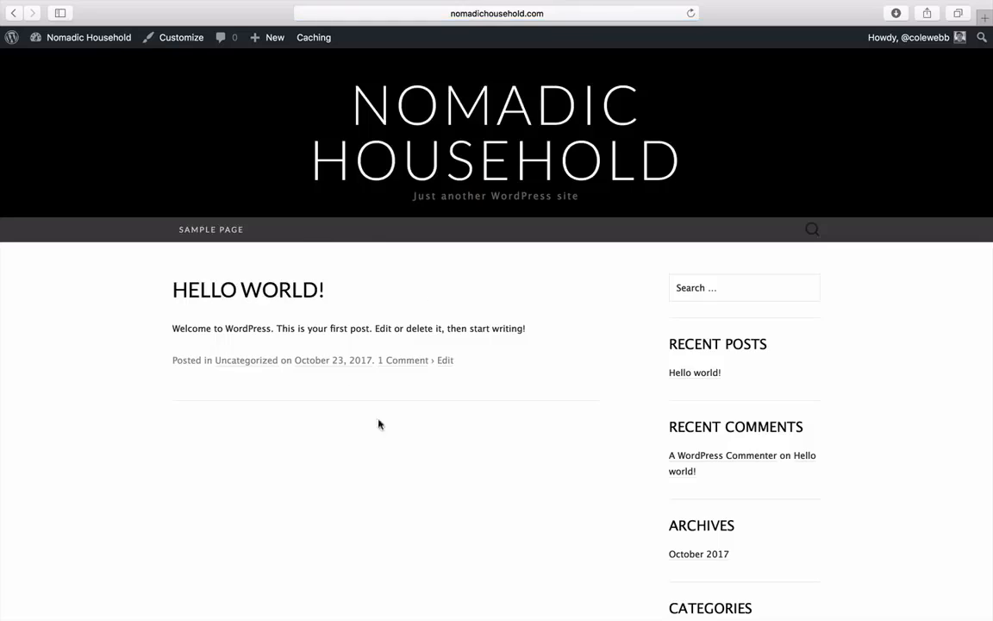
pyautogui.scroll(-2, 383, 435)
pyautogui.scroll(2, 388, 449)
pyautogui.click(115, 43)
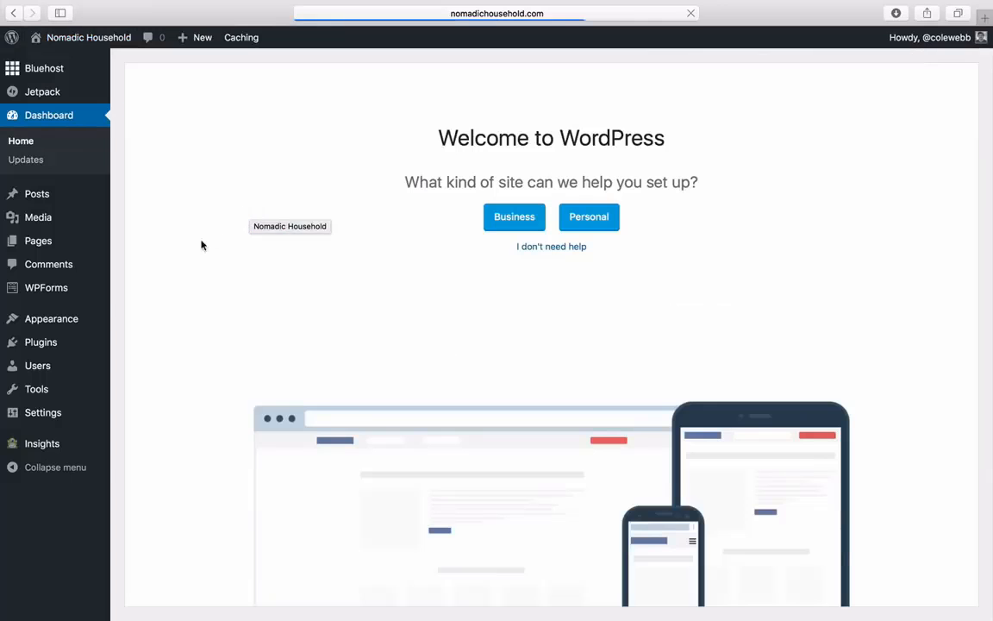
# - In Site Identity, change the tagline to 'Here is a tagline' and publish it
pyautogui.moveTo(66, 321)
pyautogui.click(145, 340)
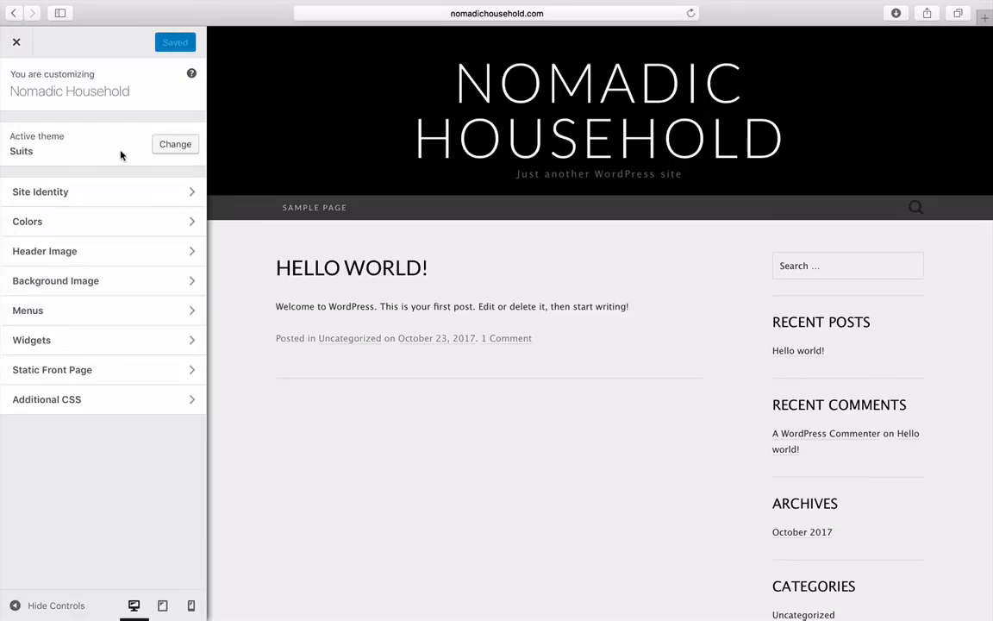
pyautogui.click(143, 193)
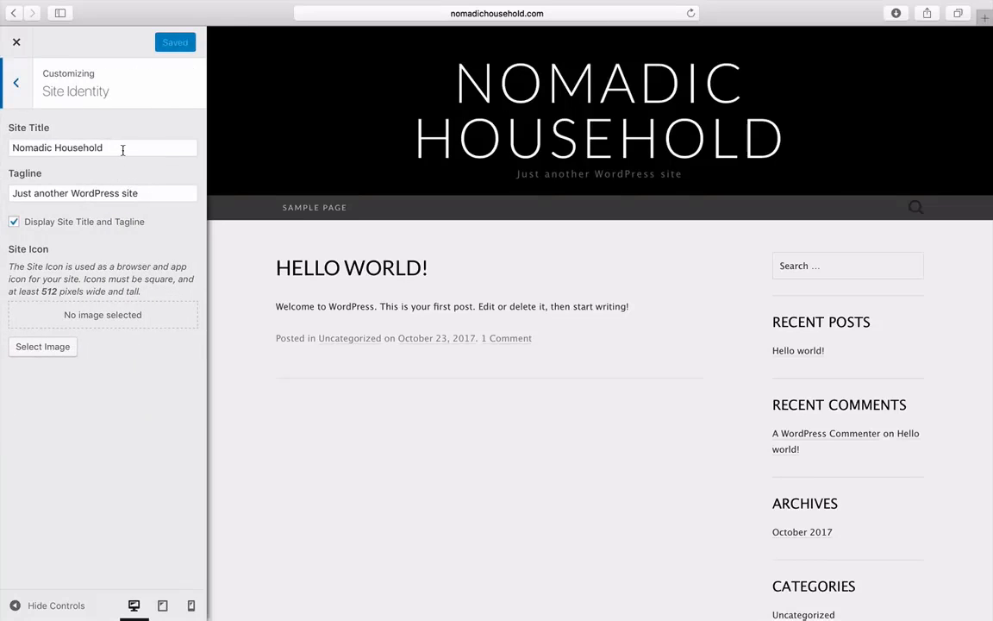
pyautogui.moveTo(123, 150); pyautogui.dragTo(7, 146)
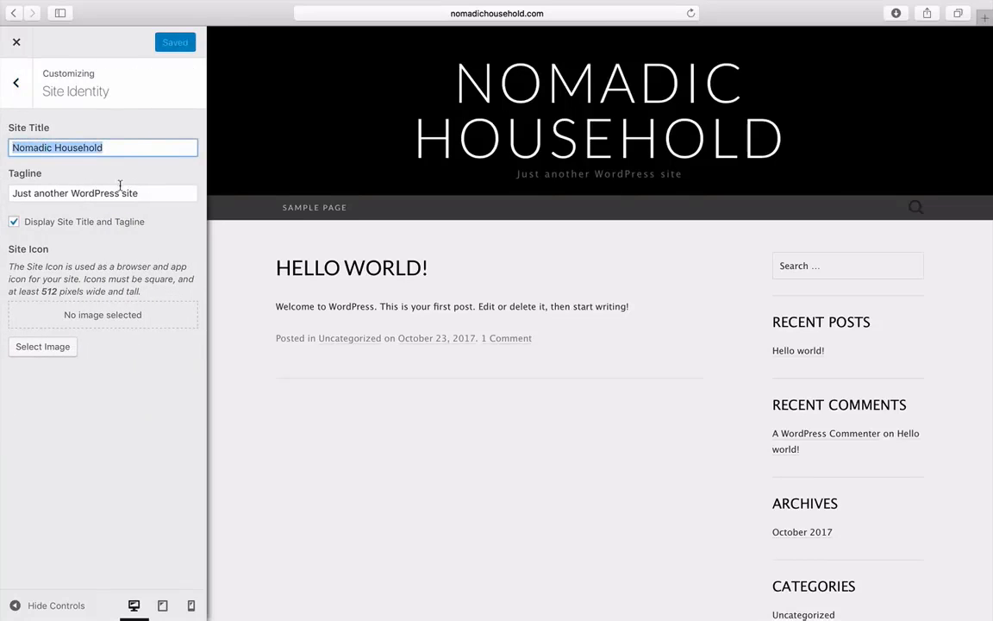
pyautogui.moveTo(140, 193); pyautogui.dragTo(10, 193)
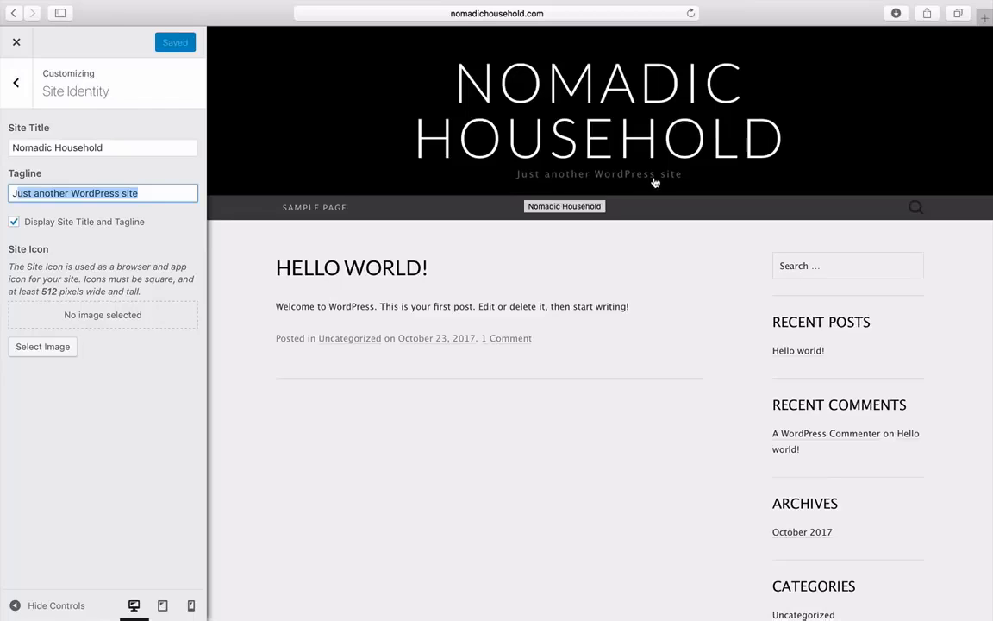
pyautogui.moveTo(140, 193); pyautogui.dragTo(1, 193)
pyautogui.write('H')
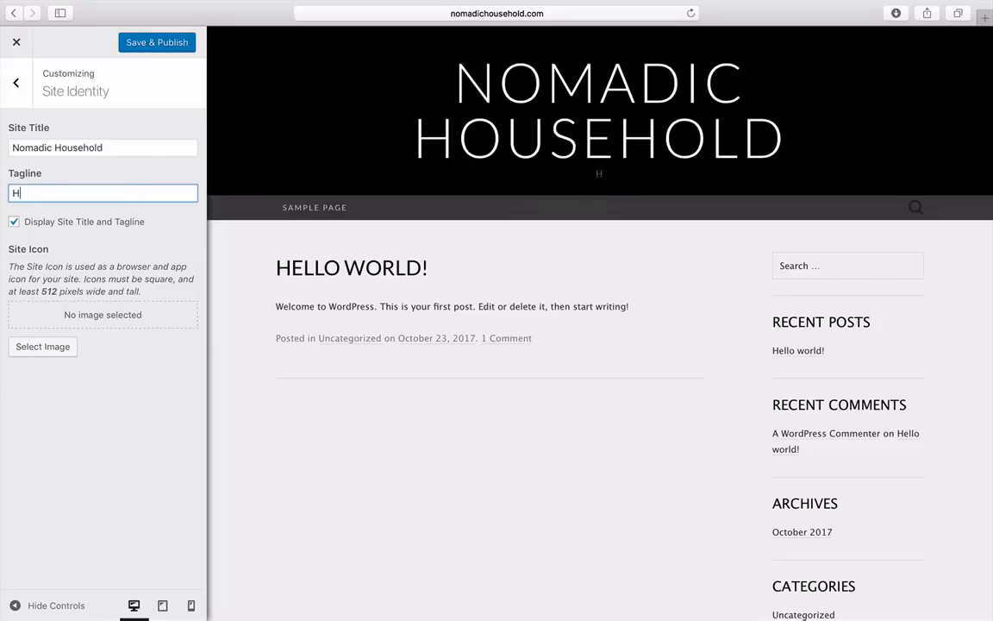
pyautogui.write('ere is a tagline')
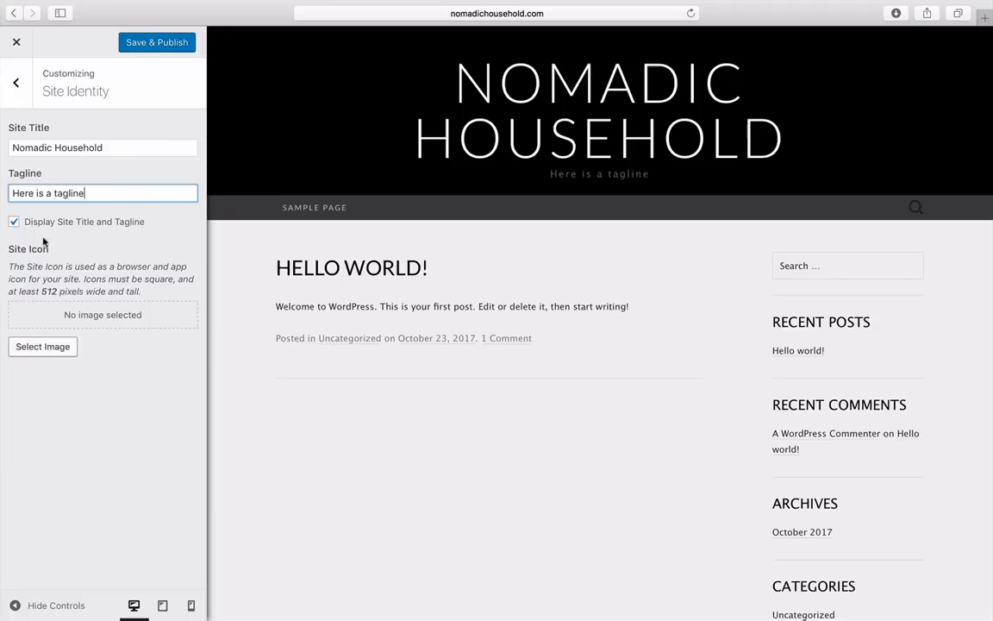
pyautogui.click(150, 45)
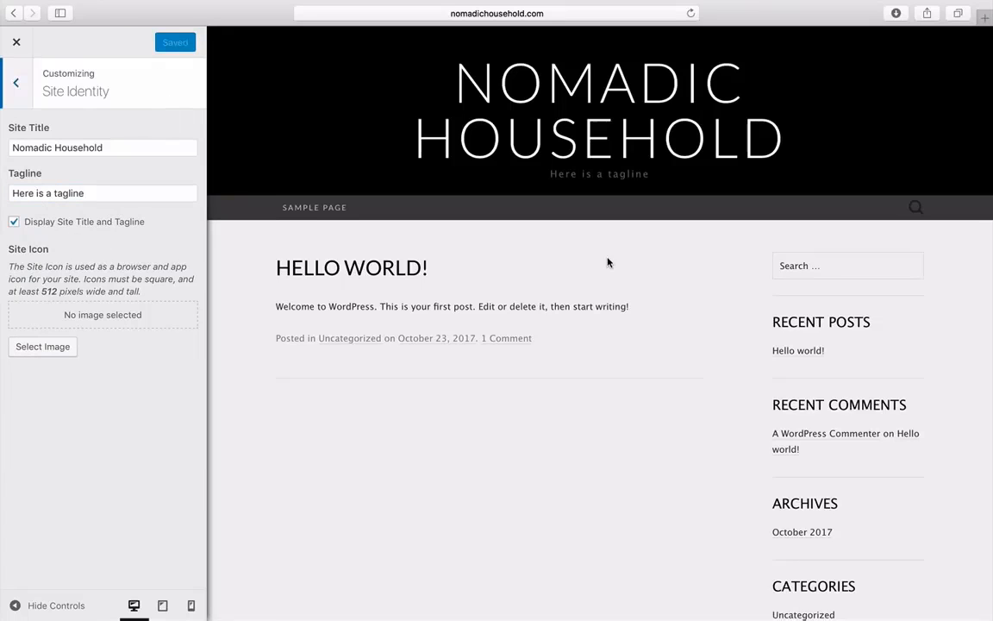
pyautogui.click(17, 86)
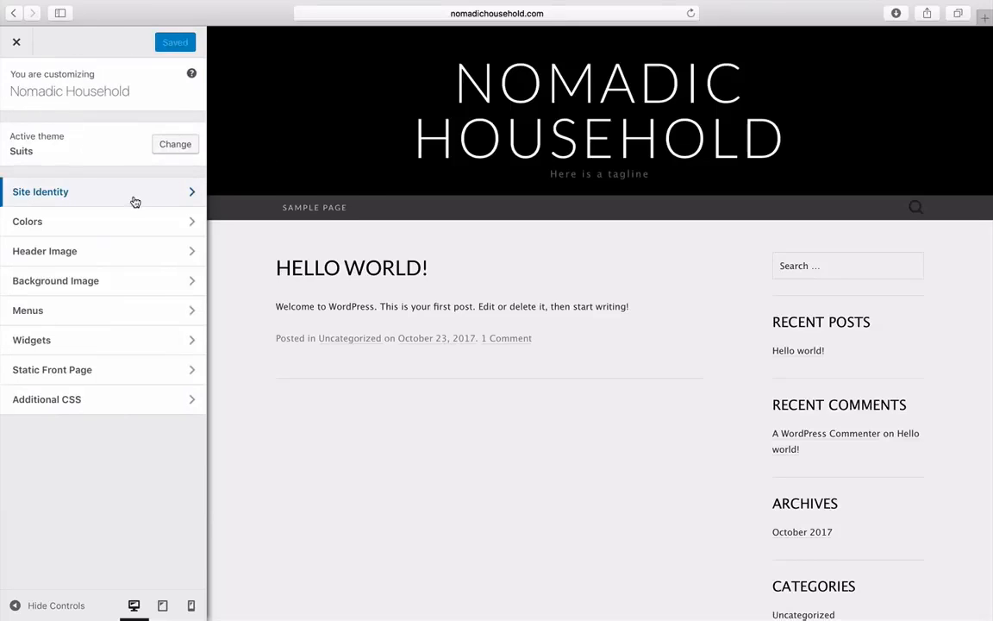
# - Try a red header text colour, then reset it to the default
pyautogui.click(138, 224)
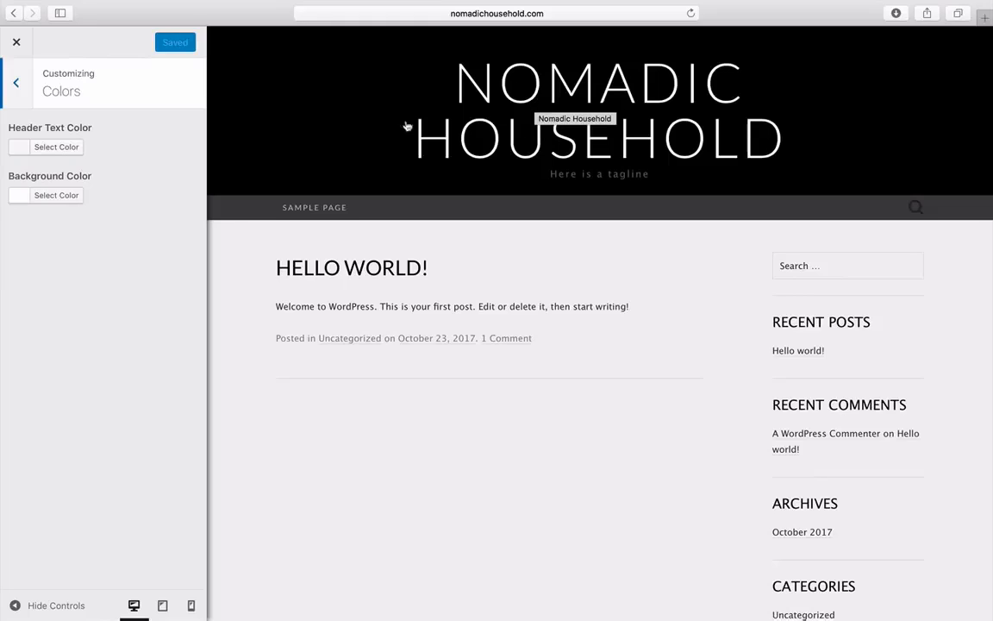
pyautogui.click(69, 148)
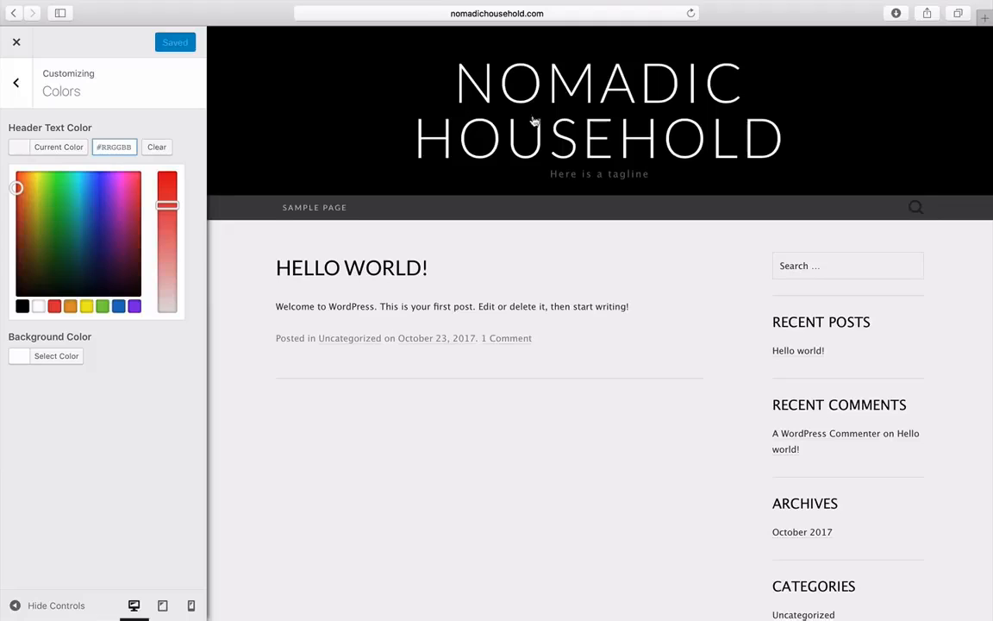
pyautogui.click(53, 305)
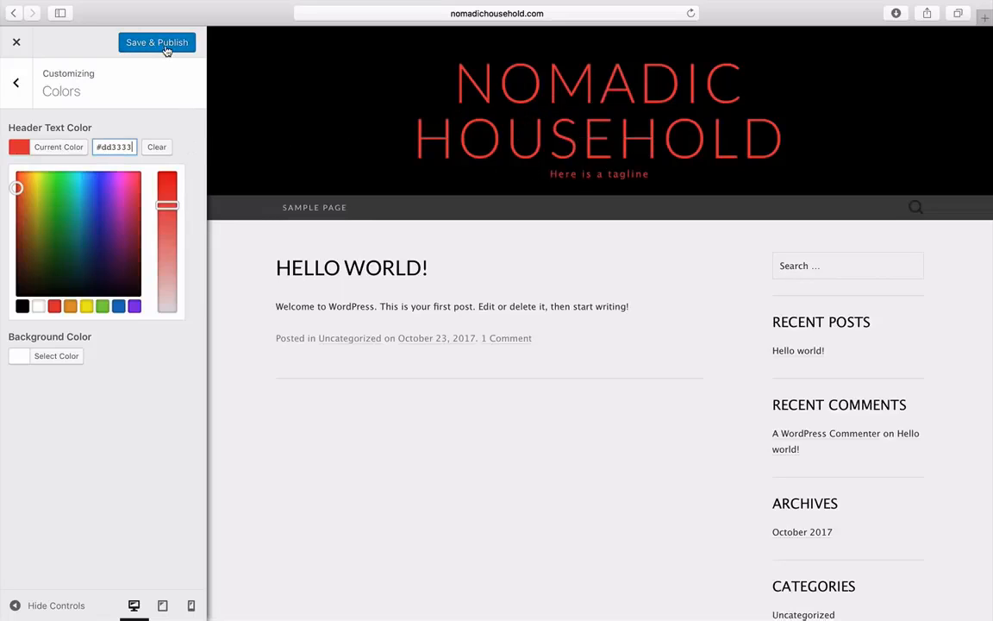
pyautogui.click(159, 151)
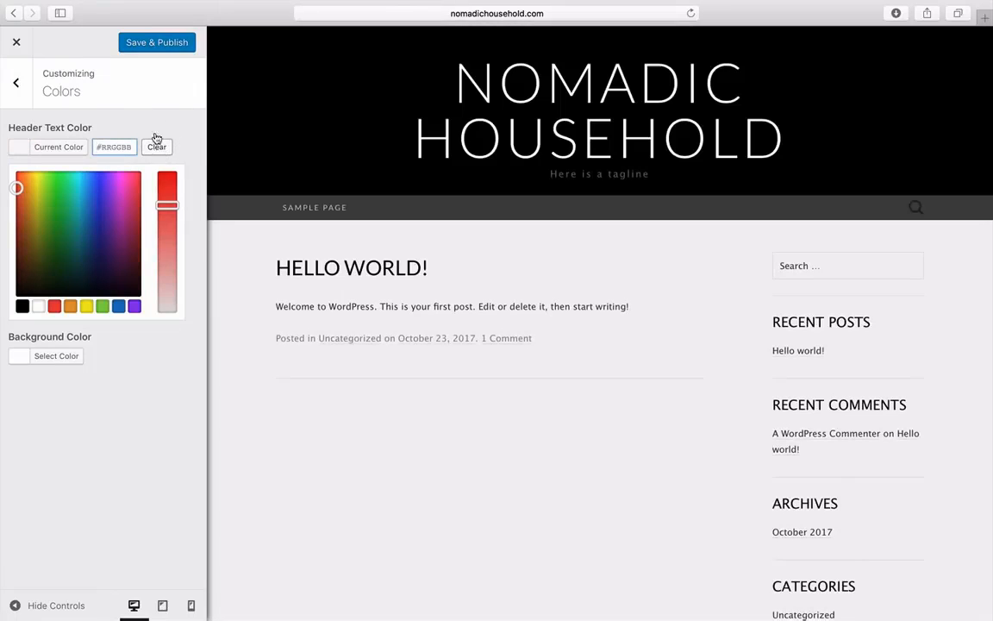
pyautogui.click(16, 83)
# - Try red, blue and green backgrounds, reset to default white, and publish
pyautogui.click(94, 221)
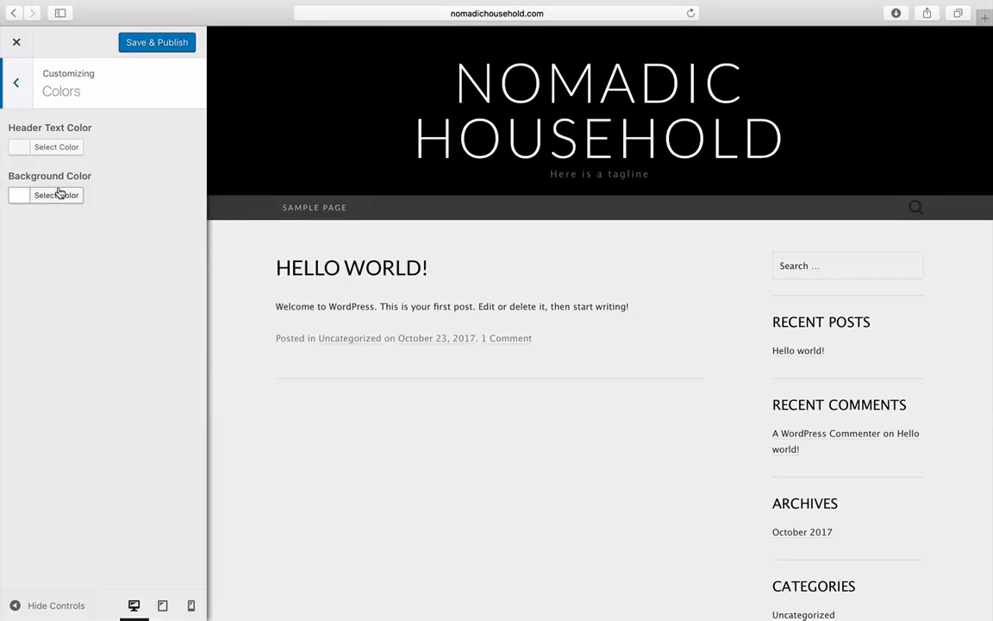
pyautogui.click(72, 195)
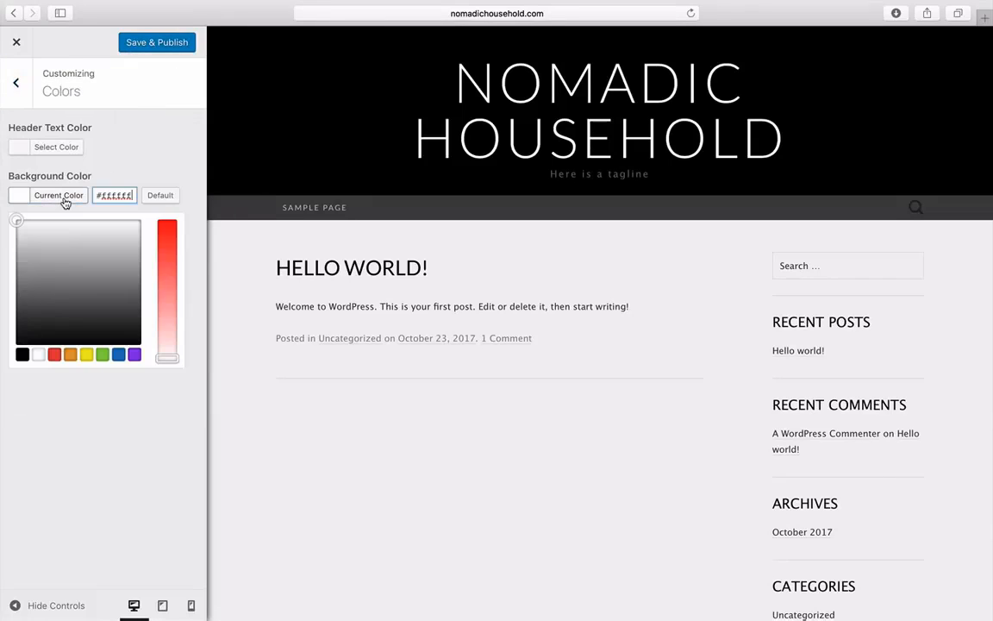
pyautogui.click(55, 356)
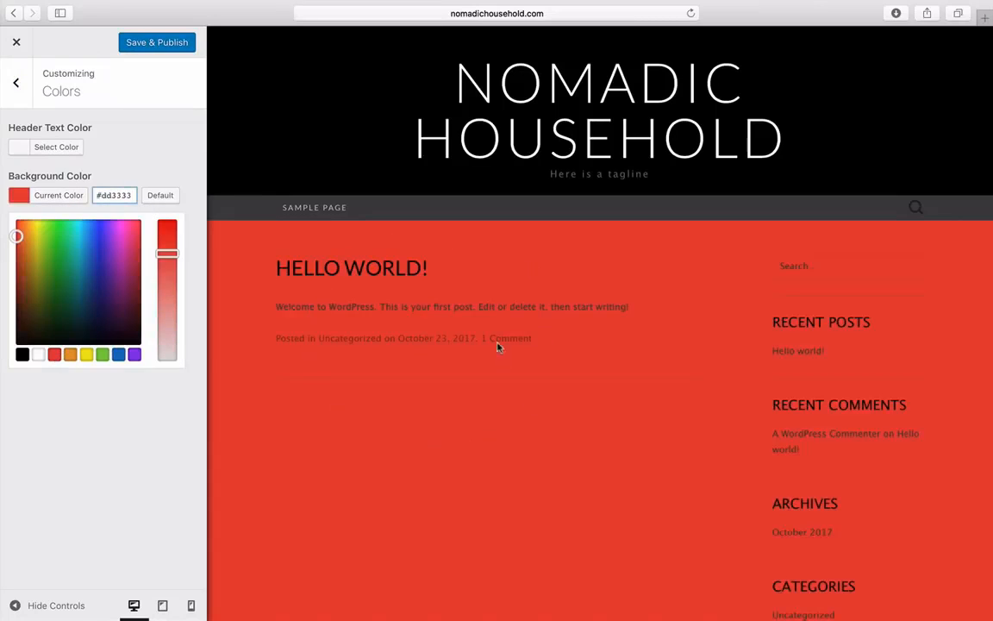
pyautogui.click(119, 355)
pyautogui.click(103, 355)
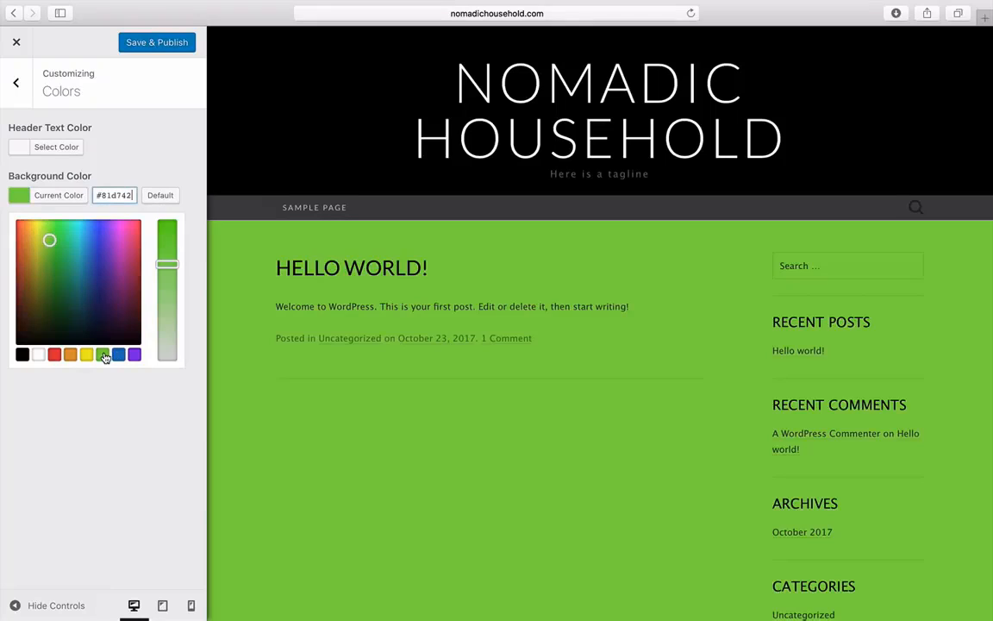
pyautogui.click(160, 196)
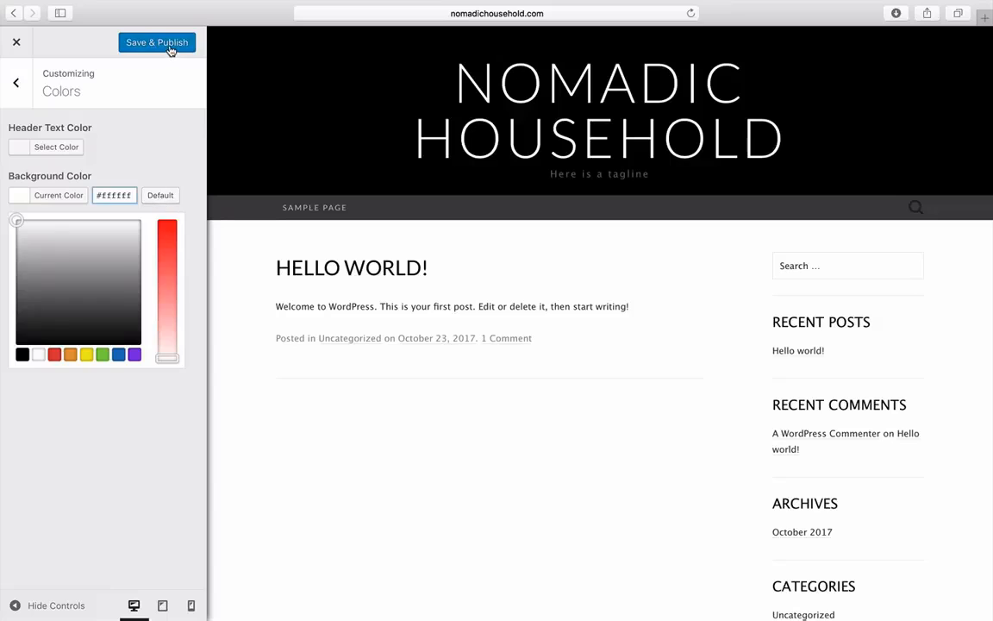
pyautogui.click(169, 48)
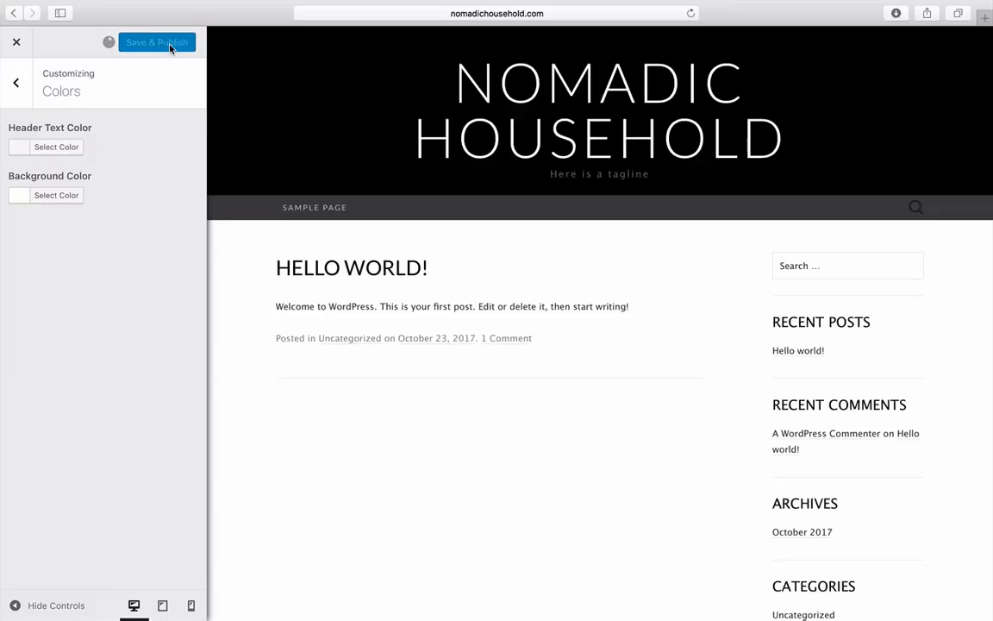
pyautogui.click(25, 92)
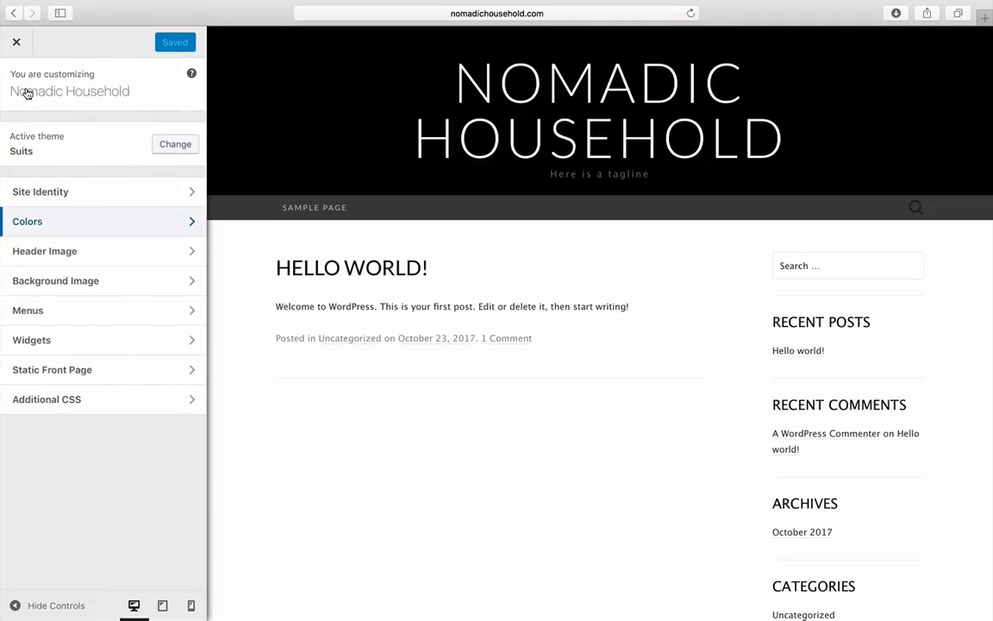
pyautogui.click(134, 258)
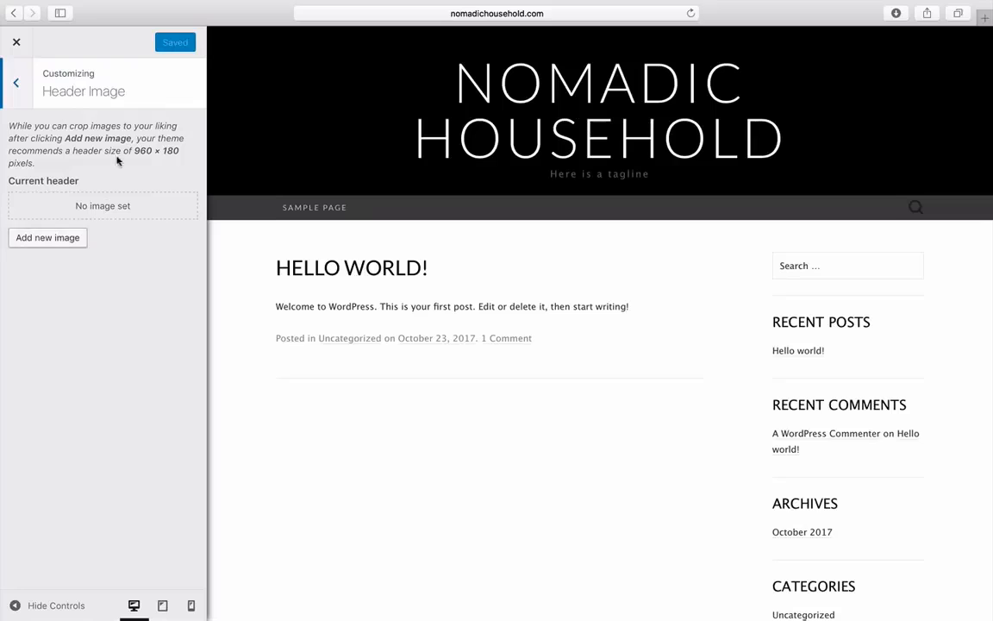
pyautogui.click(29, 92)
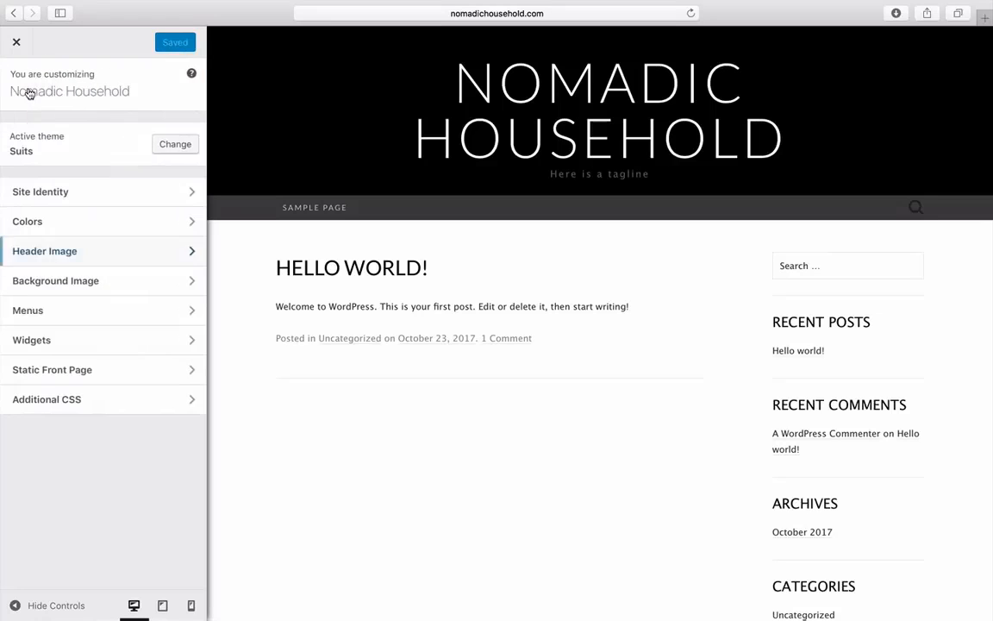
pyautogui.click(141, 281)
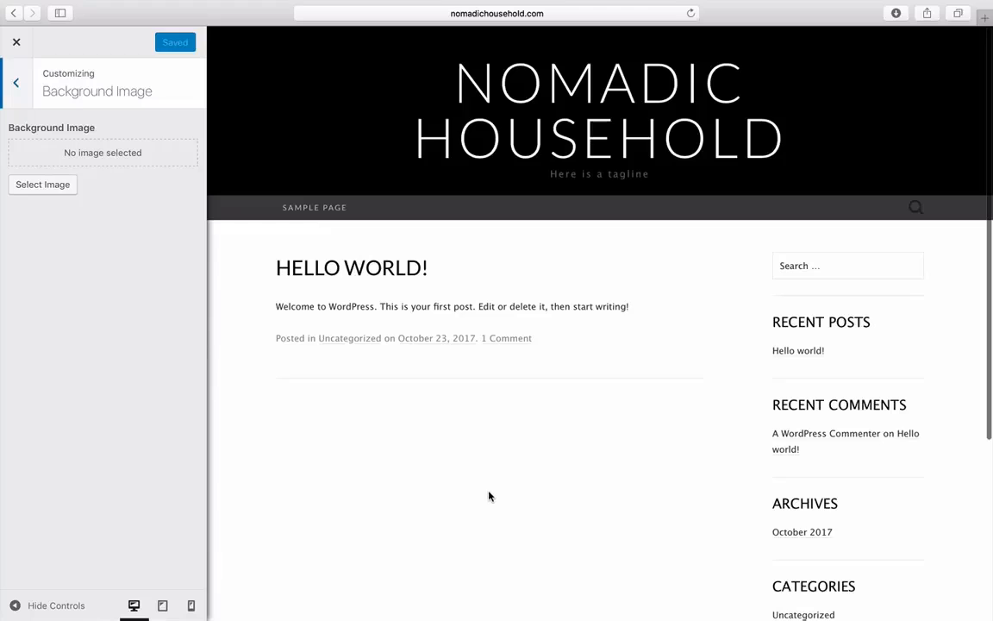
pyautogui.scroll(-5, 490, 497)
pyautogui.scroll(5, 489, 497)
pyautogui.click(16, 83)
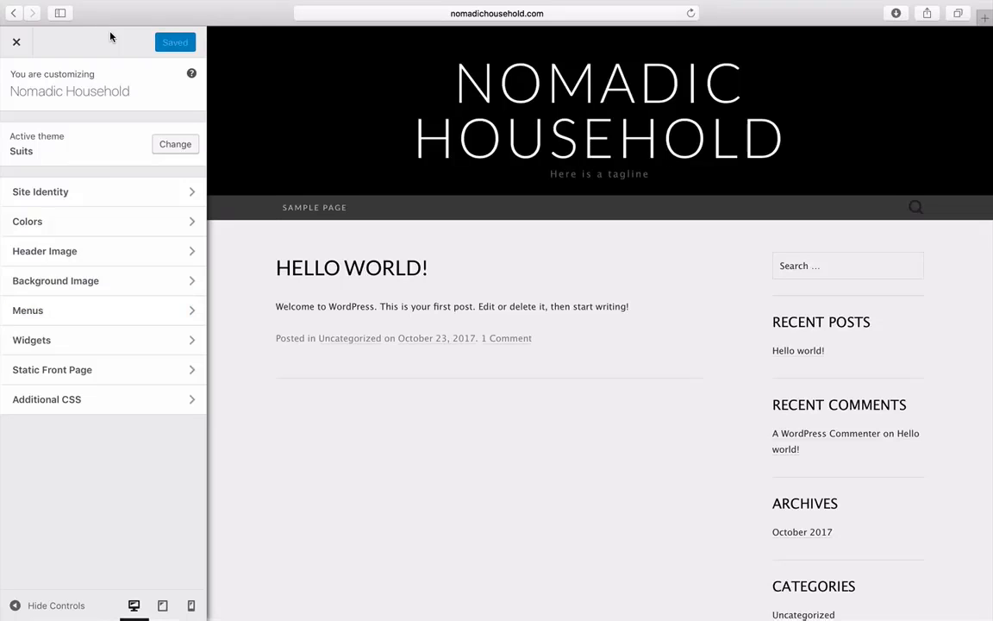
# - Close the Customizer and open the Posts list containing only Hello world!
pyautogui.click(19, 47)
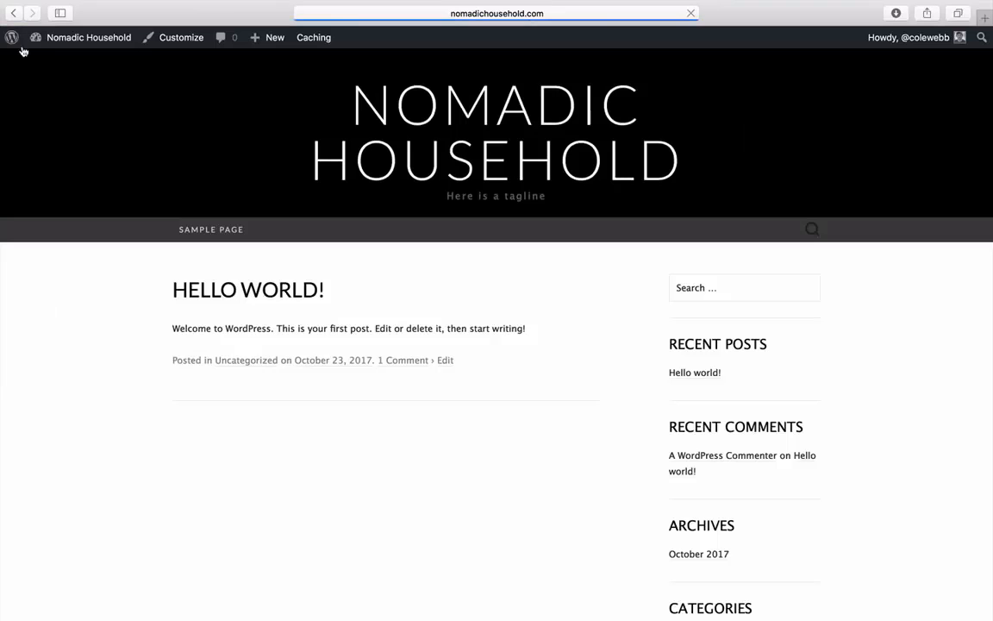
pyautogui.moveTo(65, 44)
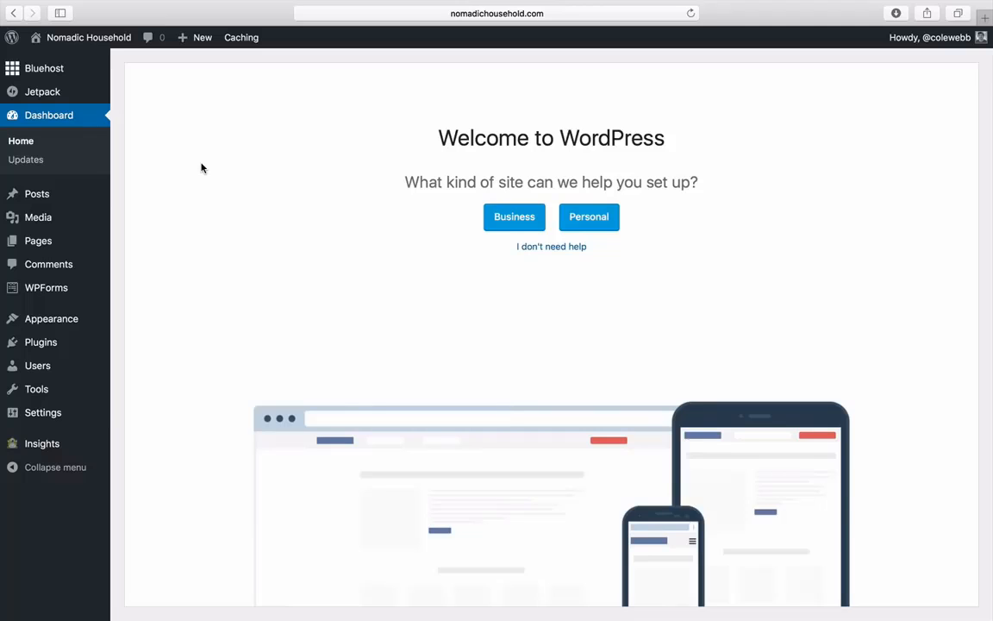
pyautogui.click(32, 197)
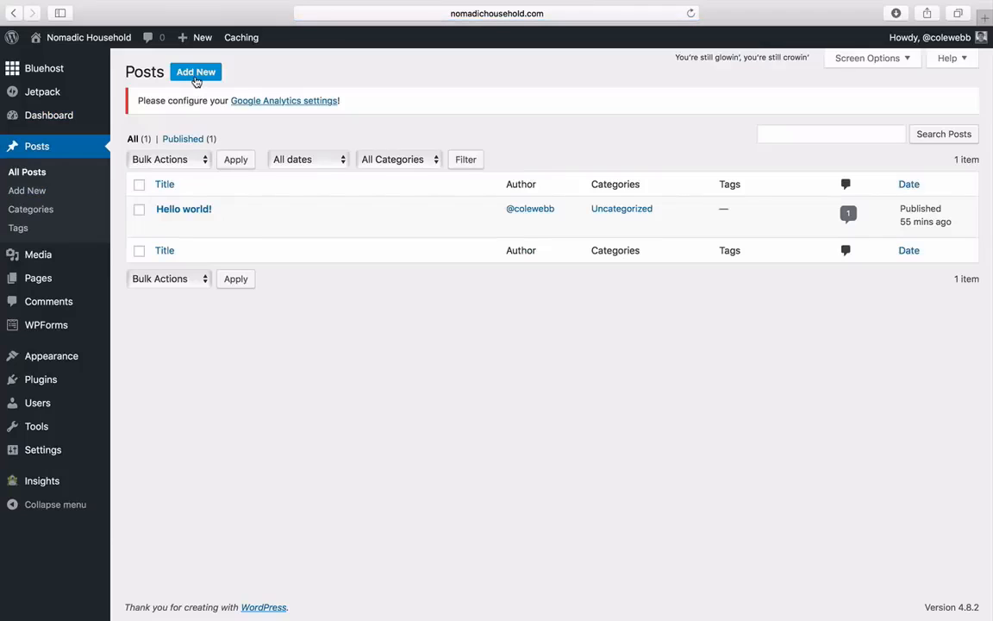
pyautogui.moveTo(200, 220)
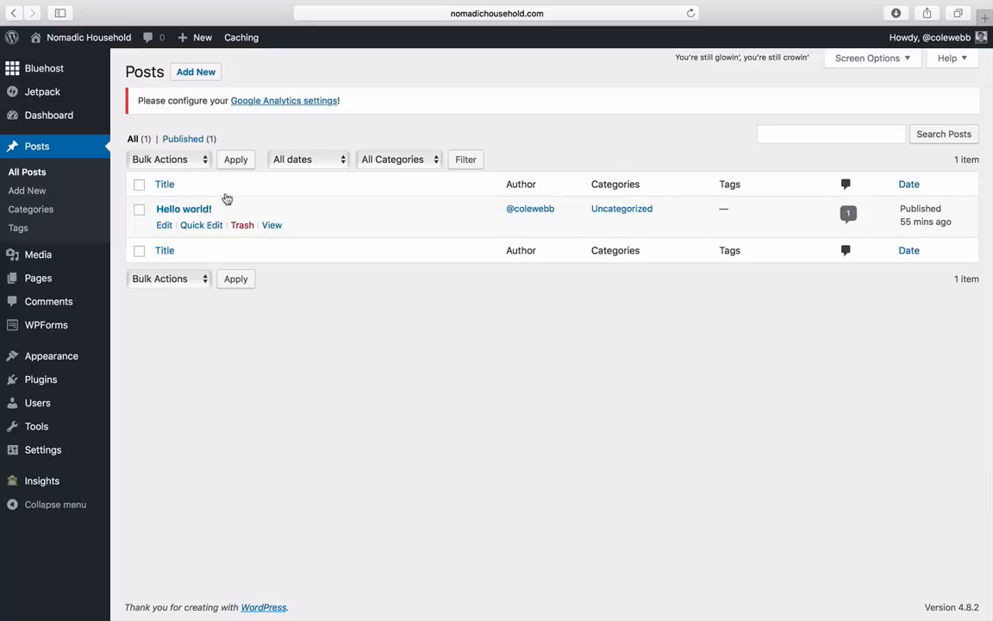
# - Create a new post titled 'My First Blog Post' and publish it with an empty body
pyautogui.click(213, 76)
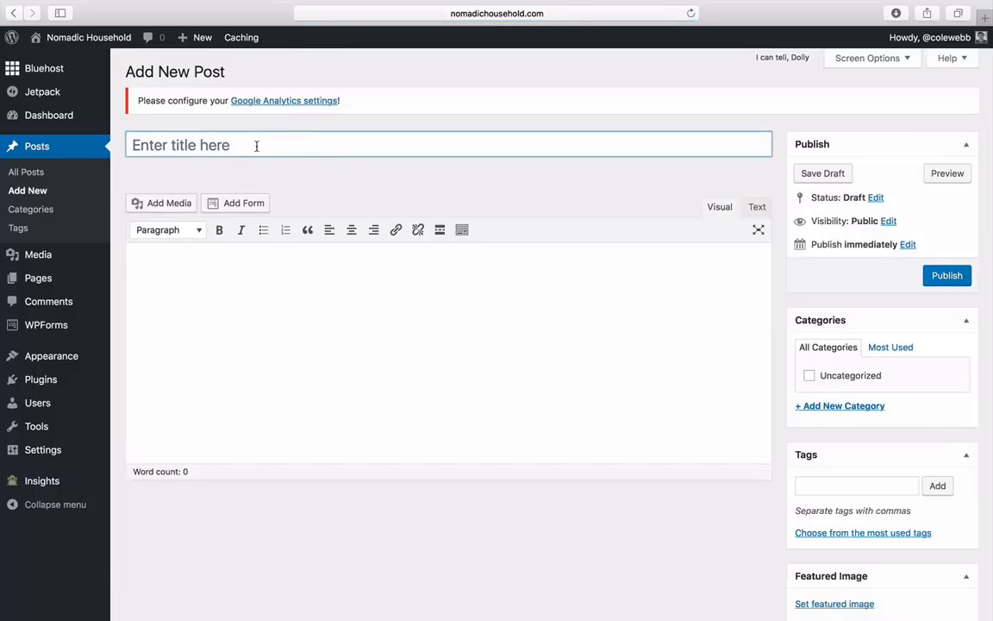
pyautogui.write('My')
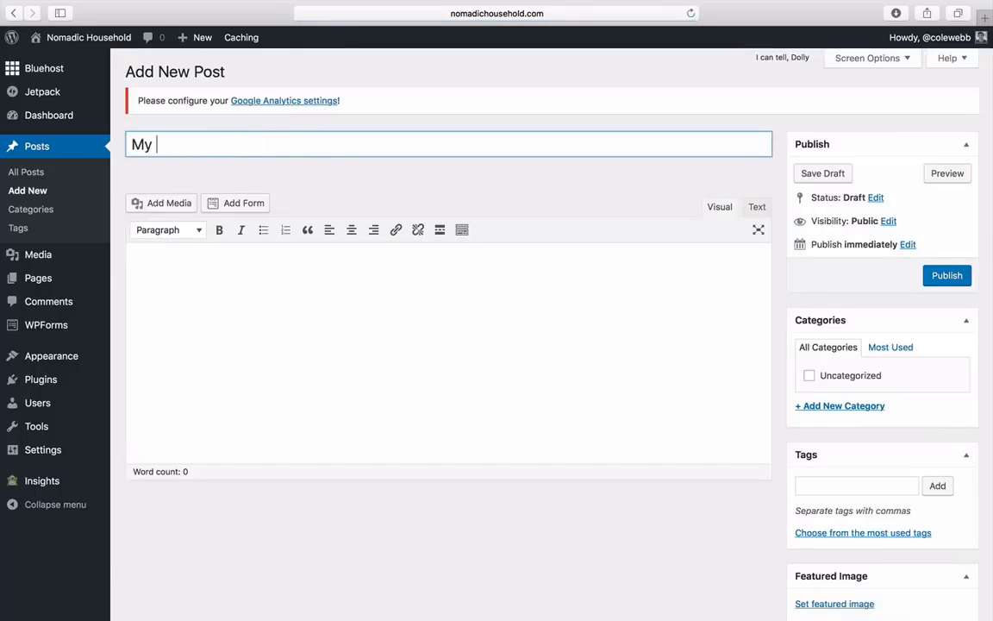
pyautogui.write(' First Blog Post')
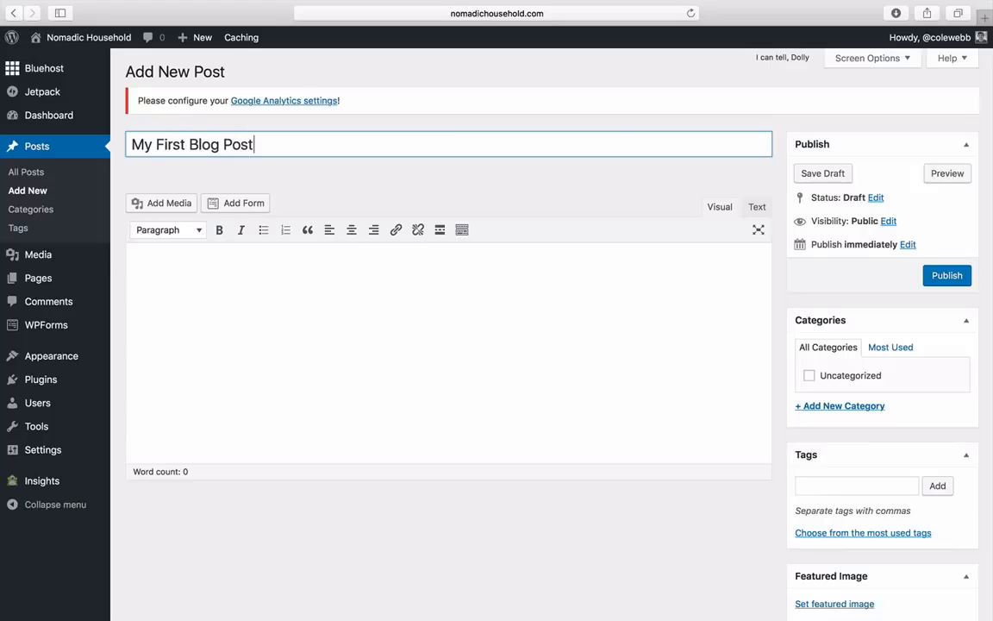
pyautogui.click(449, 269)
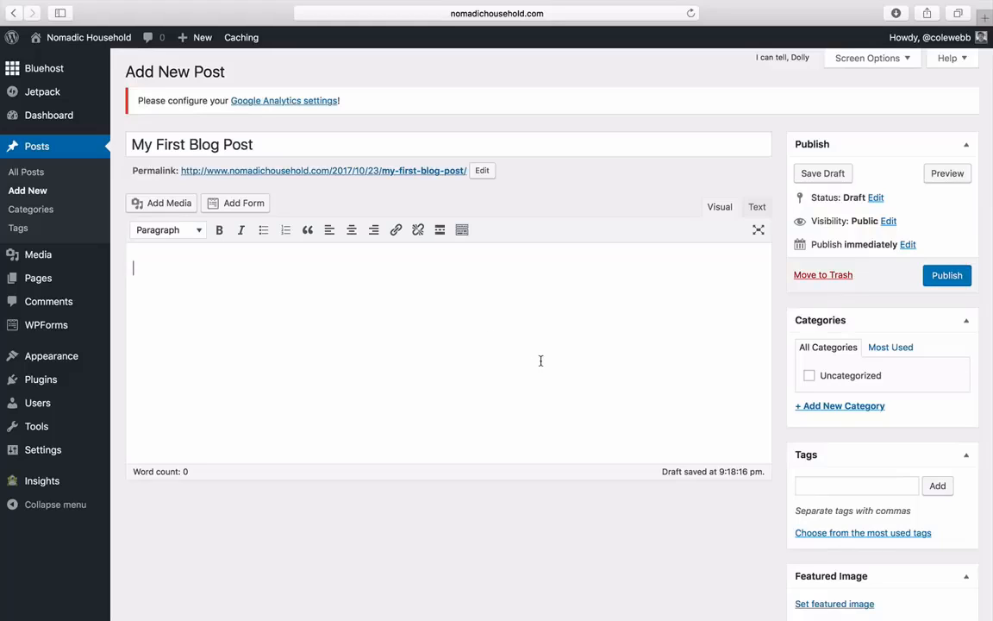
pyautogui.click(952, 280)
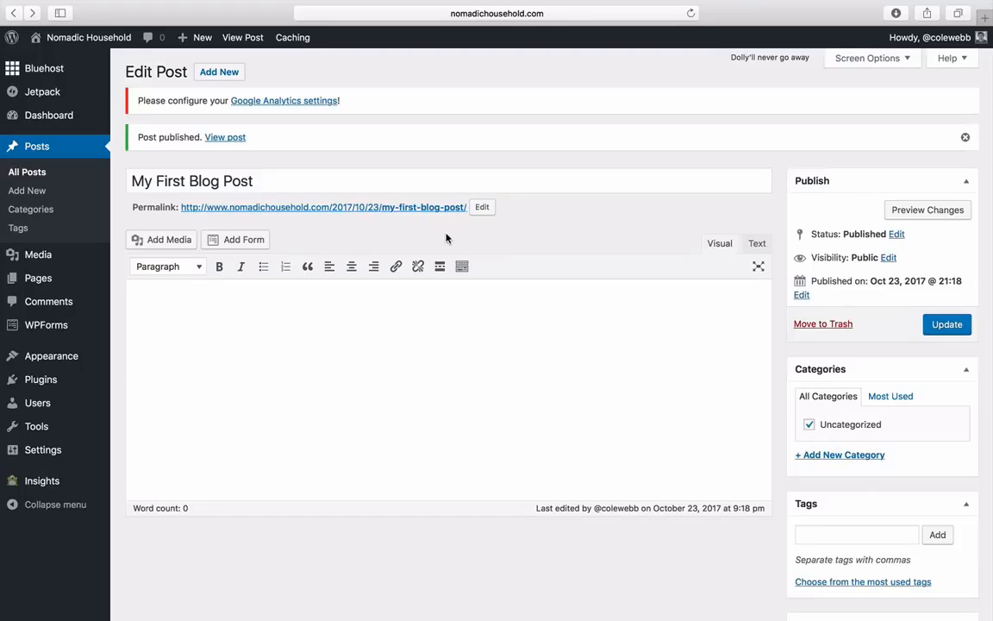
# - Save Post name as the permalink structure so the post's address ends in /my-first-blog-post/
pyautogui.moveTo(52, 452)
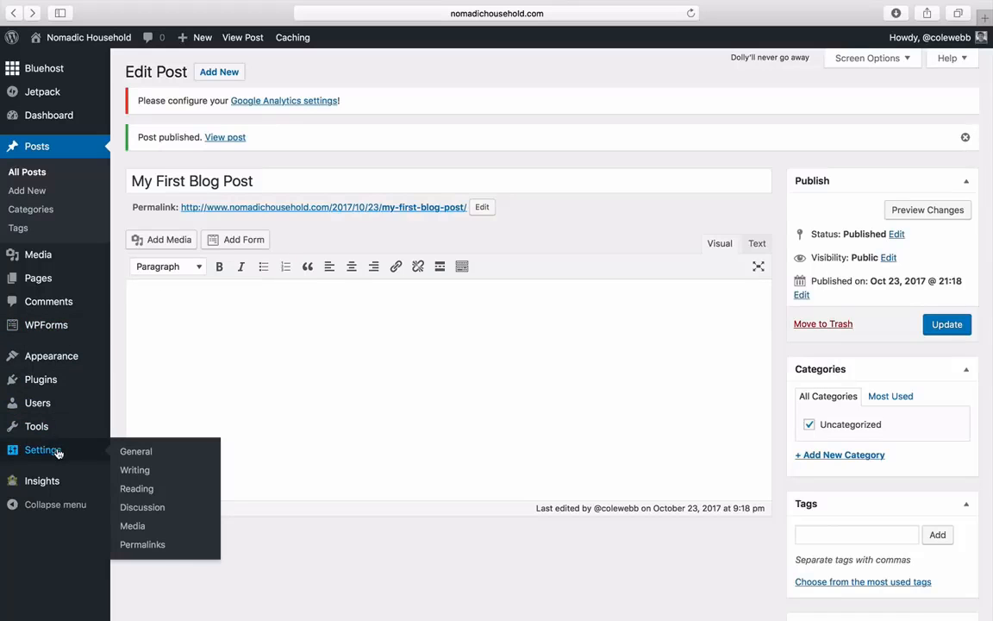
pyautogui.click(147, 548)
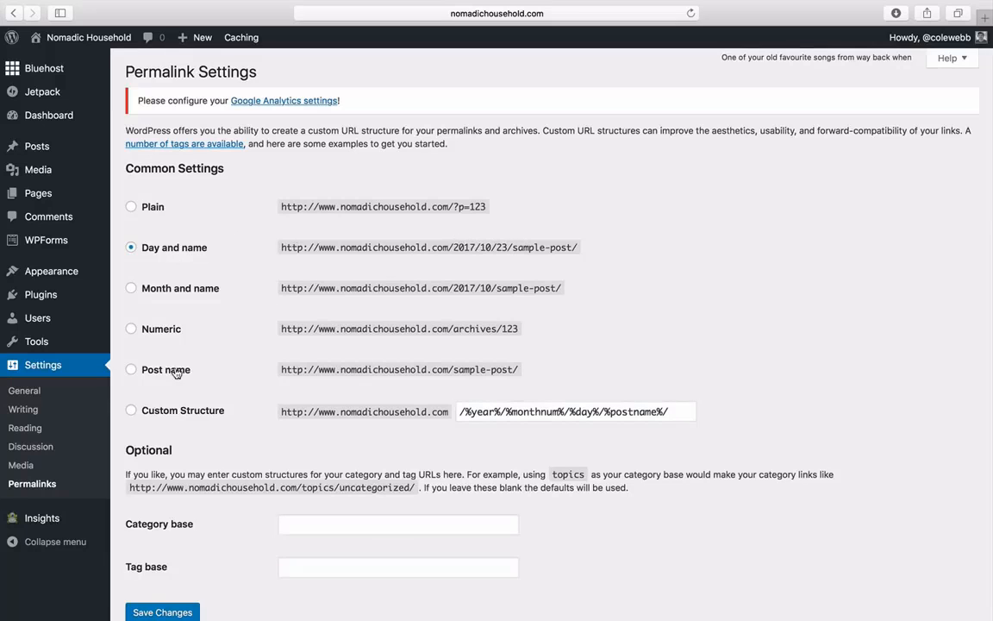
pyautogui.click(132, 370)
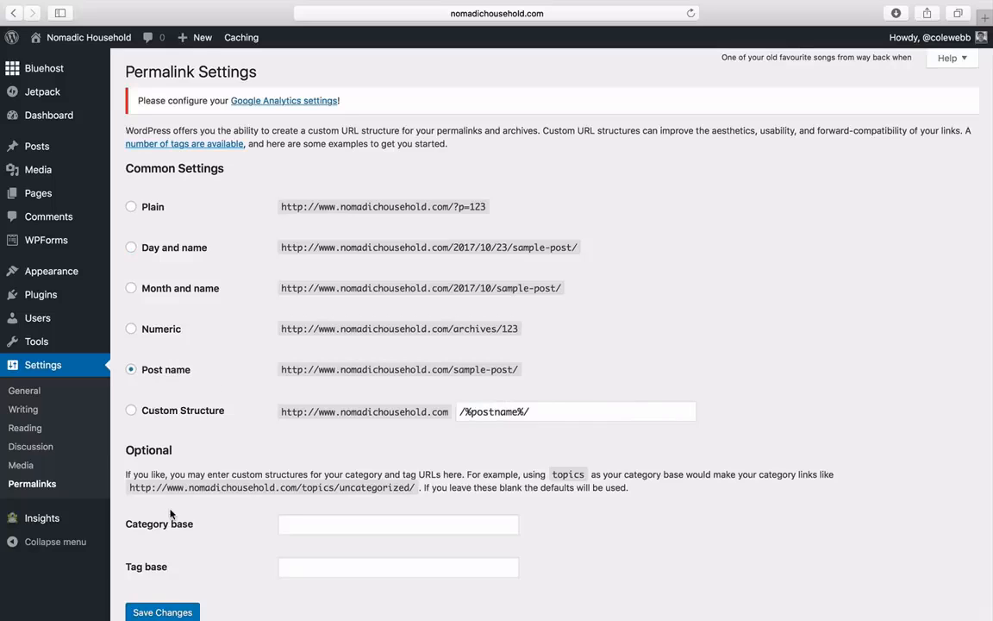
pyautogui.click(190, 614)
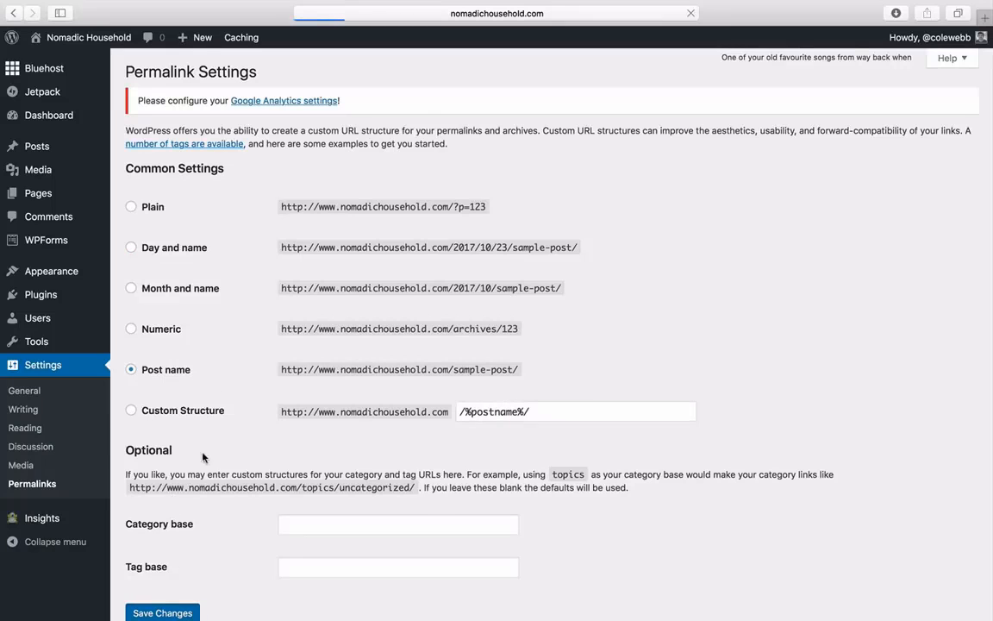
pyautogui.moveTo(66, 149)
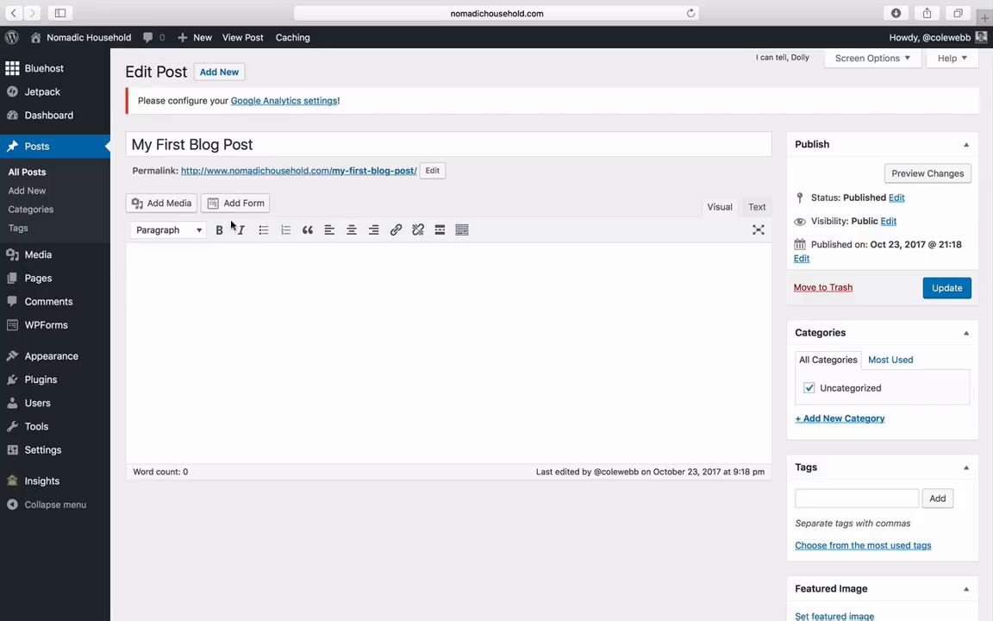
# - Publish a new empty page titled 'Page 1' and view the live Nomadic Household front page
pyautogui.click(50, 287)
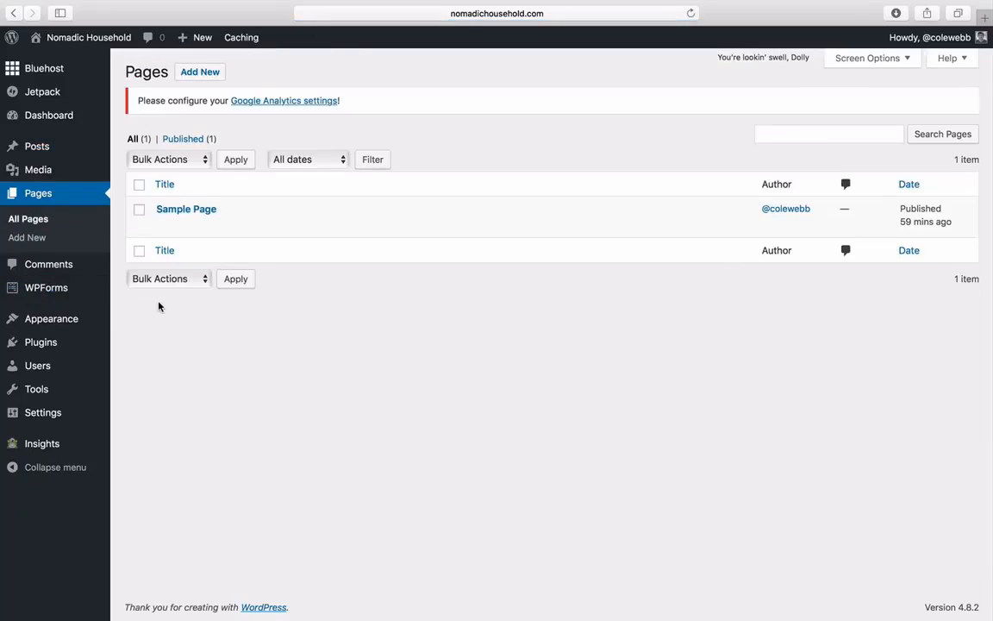
pyautogui.click(195, 76)
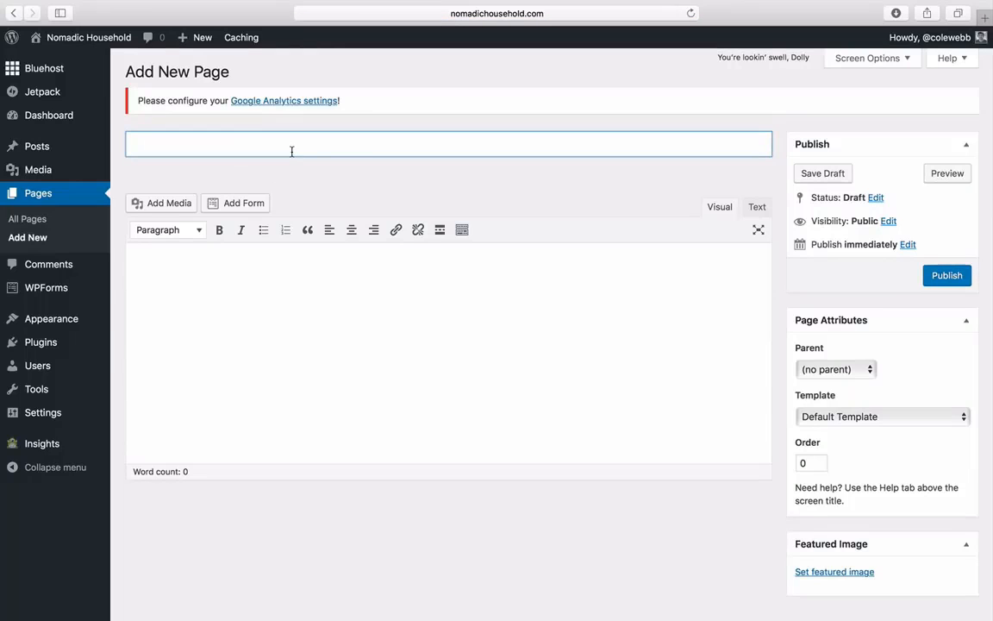
pyautogui.write('Page 1')
pyautogui.click(432, 317)
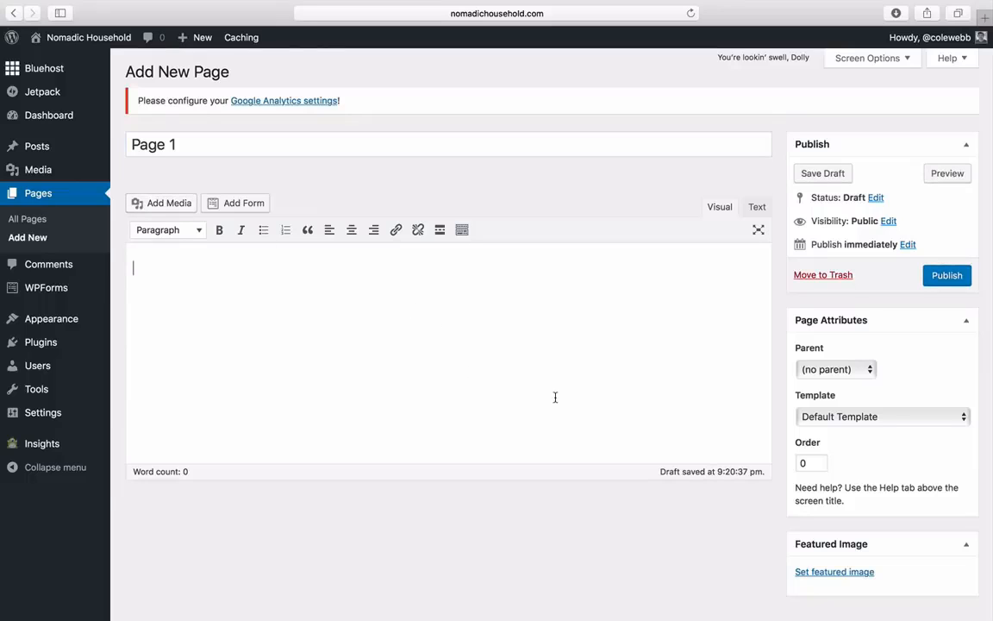
pyautogui.click(948, 272)
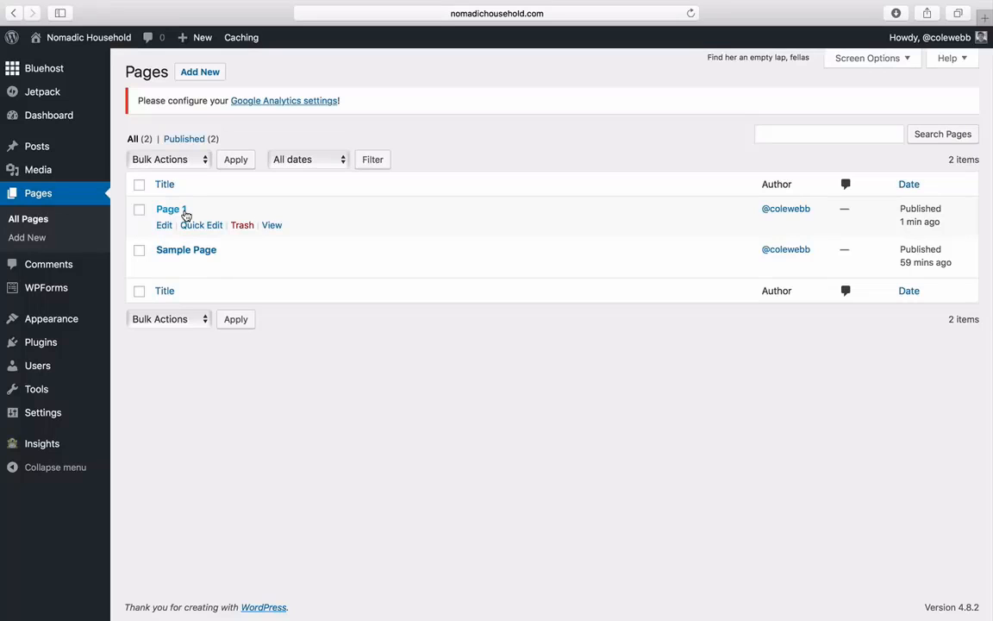
pyautogui.click(107, 41)
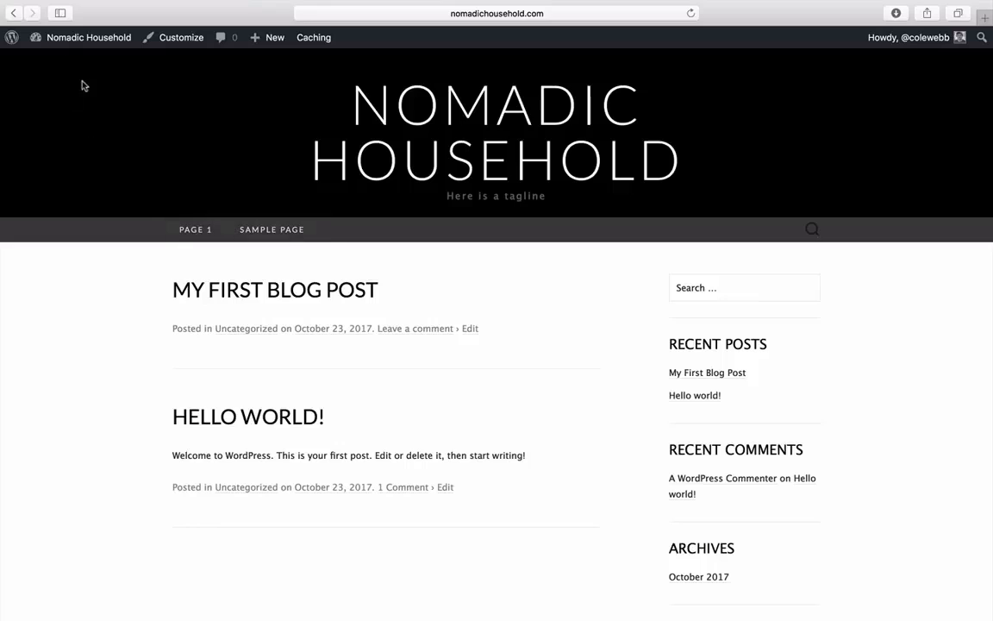
# - Return from the live site to the WordPress admin dashboard via the admin bar
pyautogui.moveTo(89, 38)
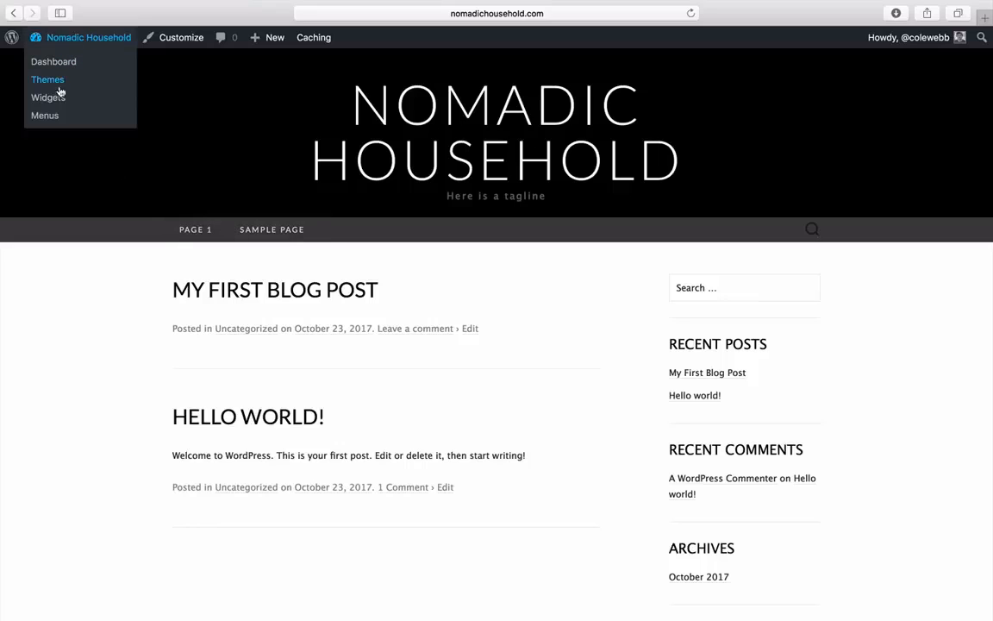
pyautogui.click(85, 38)
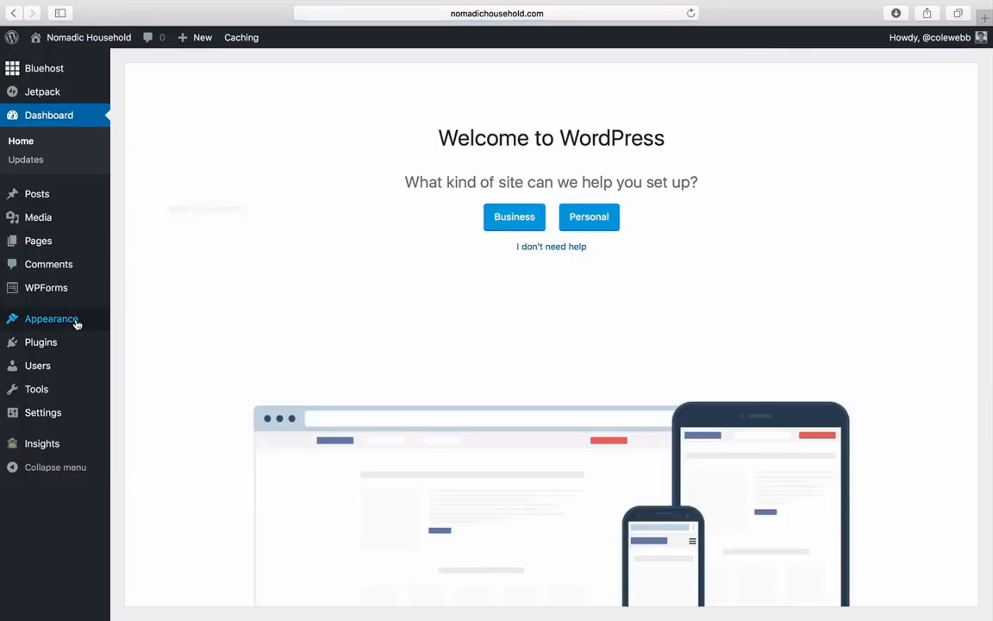
# - Create Menu 1 from the listed pages, then remove Sample Page so only Page 1 remains
pyautogui.moveTo(77, 322)
pyautogui.click(139, 378)
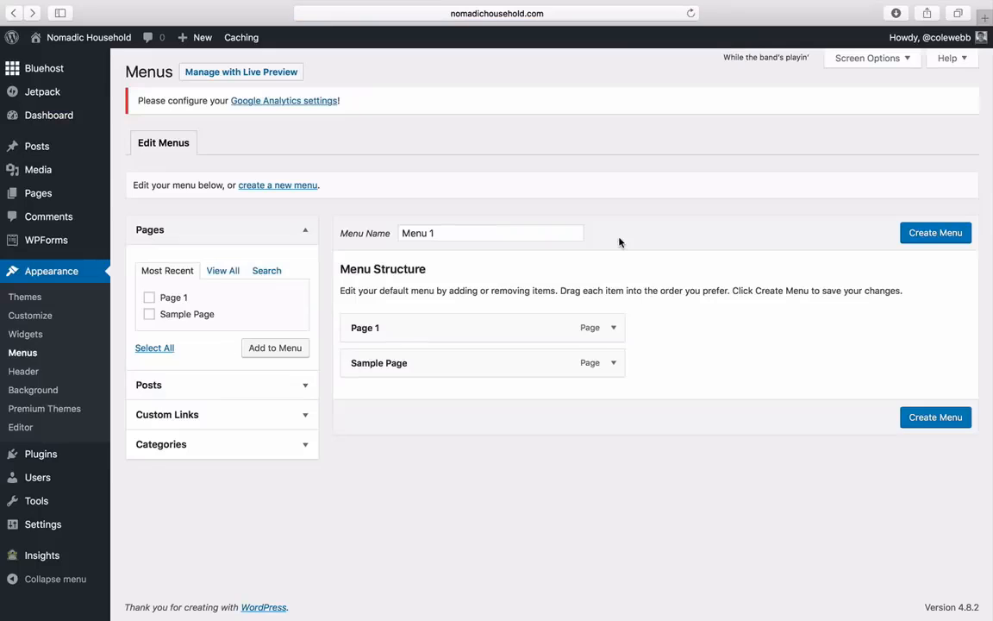
pyautogui.moveTo(399, 233); pyautogui.dragTo(460, 232)
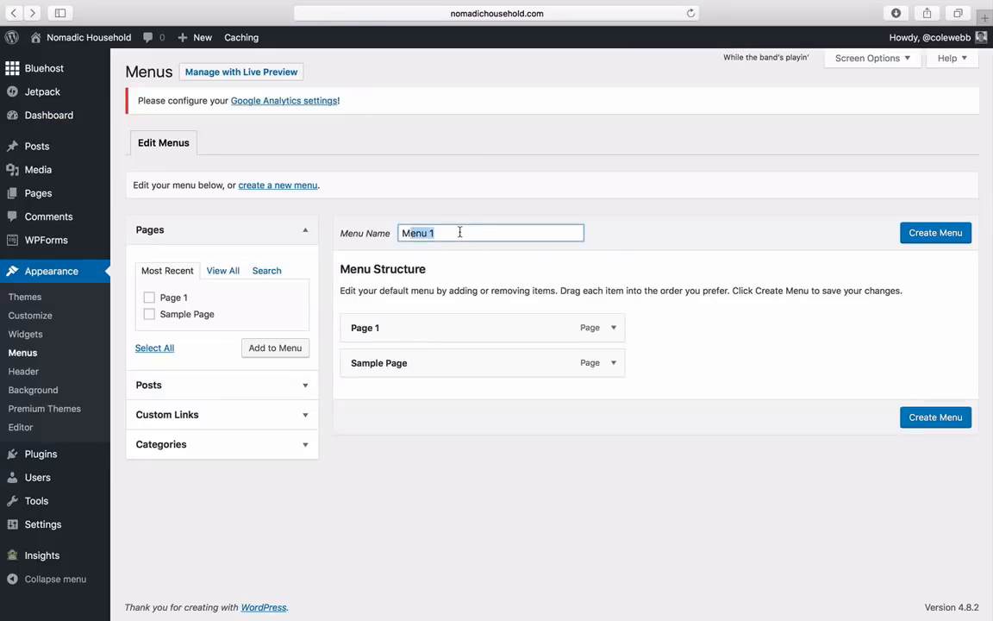
pyautogui.click(919, 234)
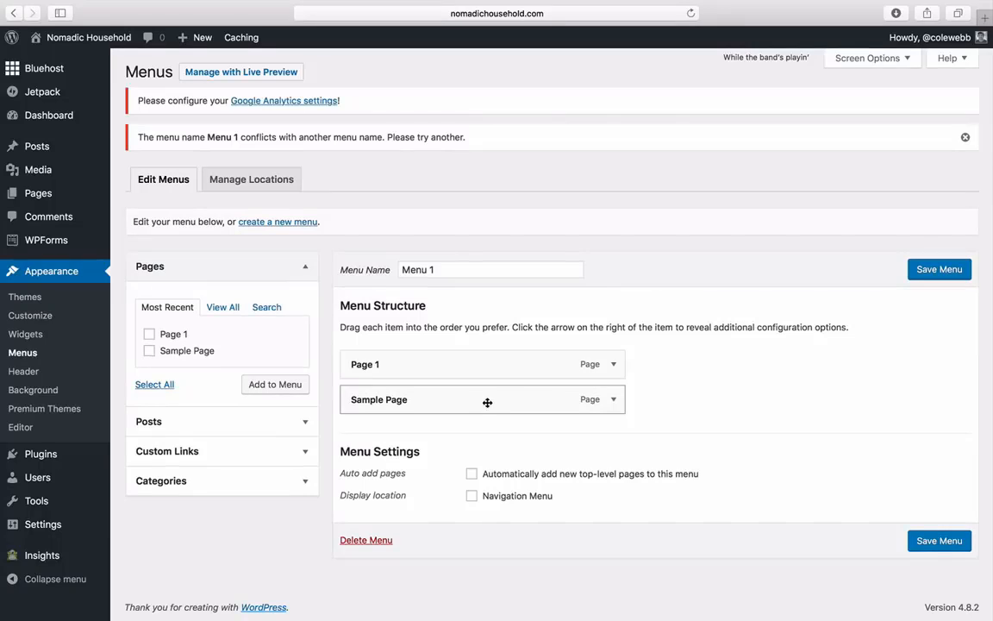
pyautogui.click(612, 401)
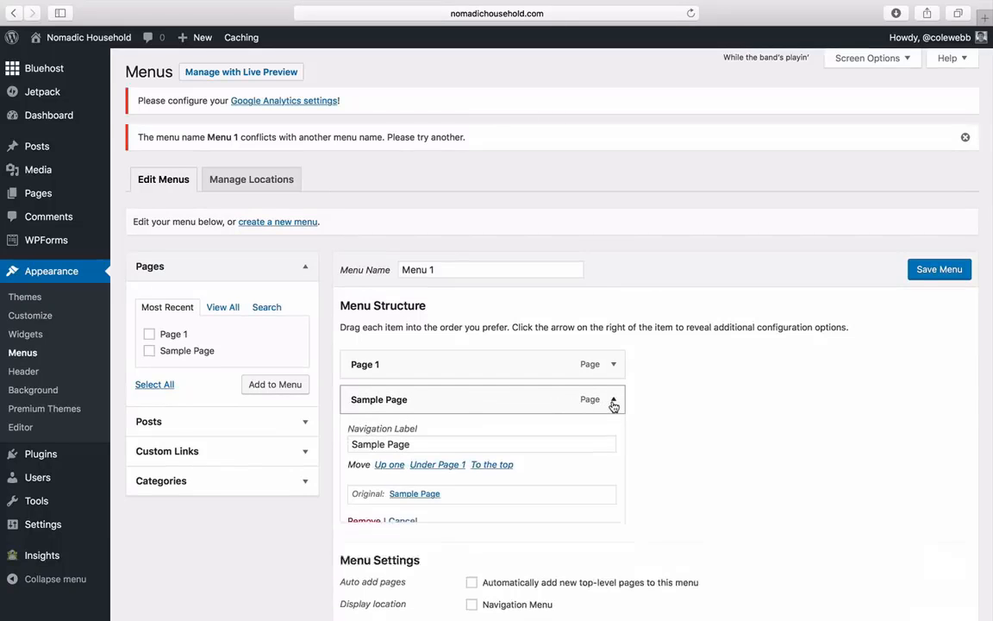
pyautogui.scroll(-2, 500, 453)
pyautogui.click(363, 466)
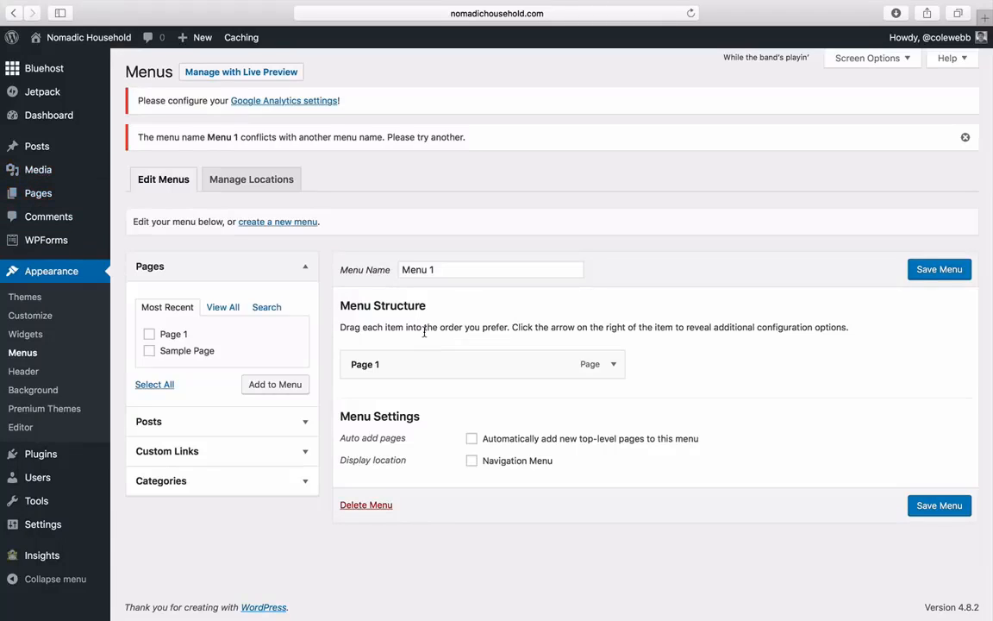
# - Add a custom 'Home' link to nomadichousehold.com and move it above Page 1
pyautogui.click(283, 450)
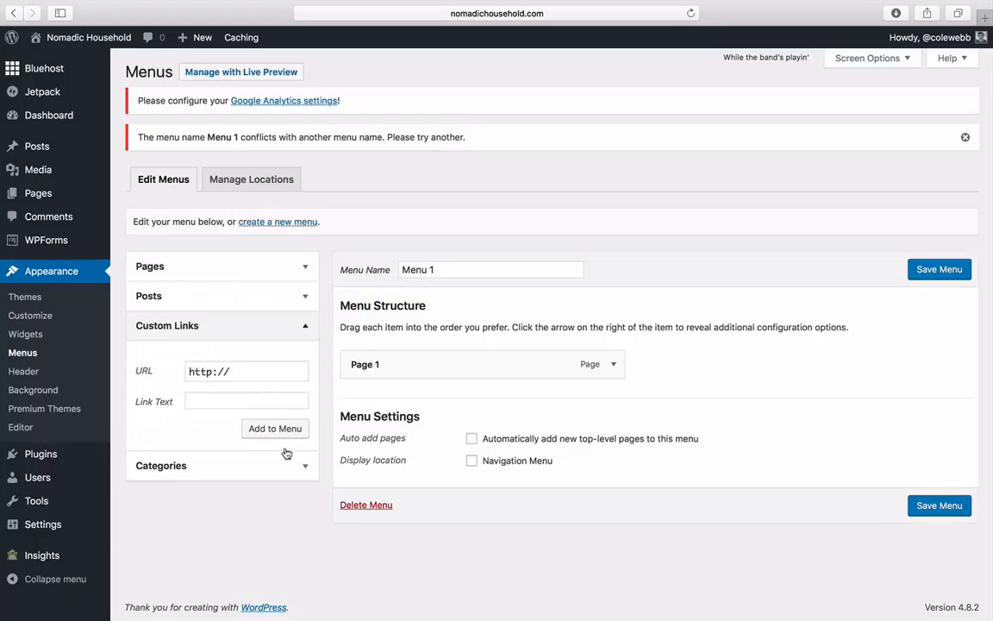
pyautogui.click(237, 371)
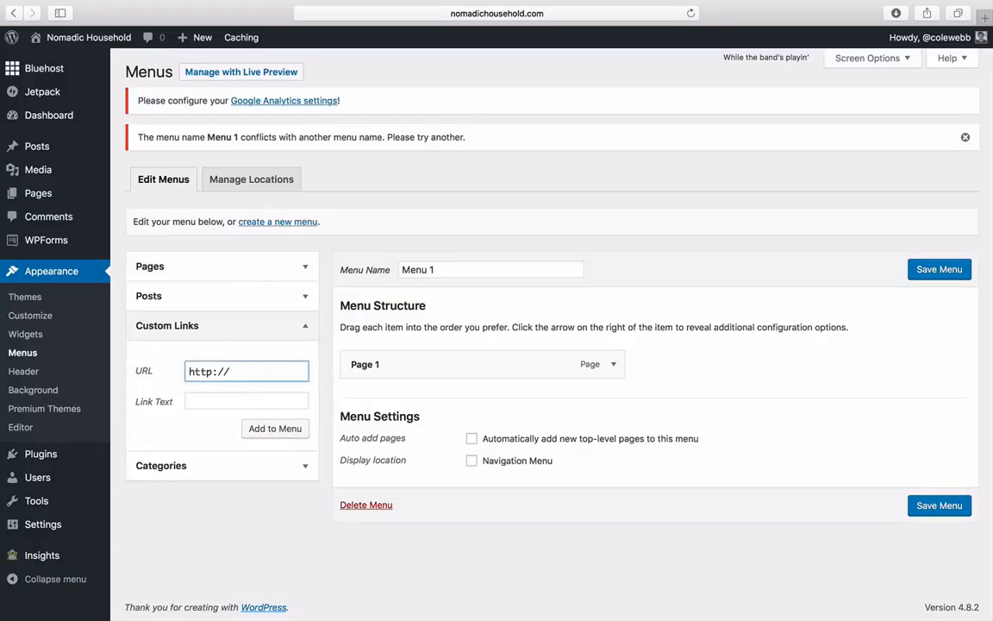
pyautogui.write('nomadichousehold.com')
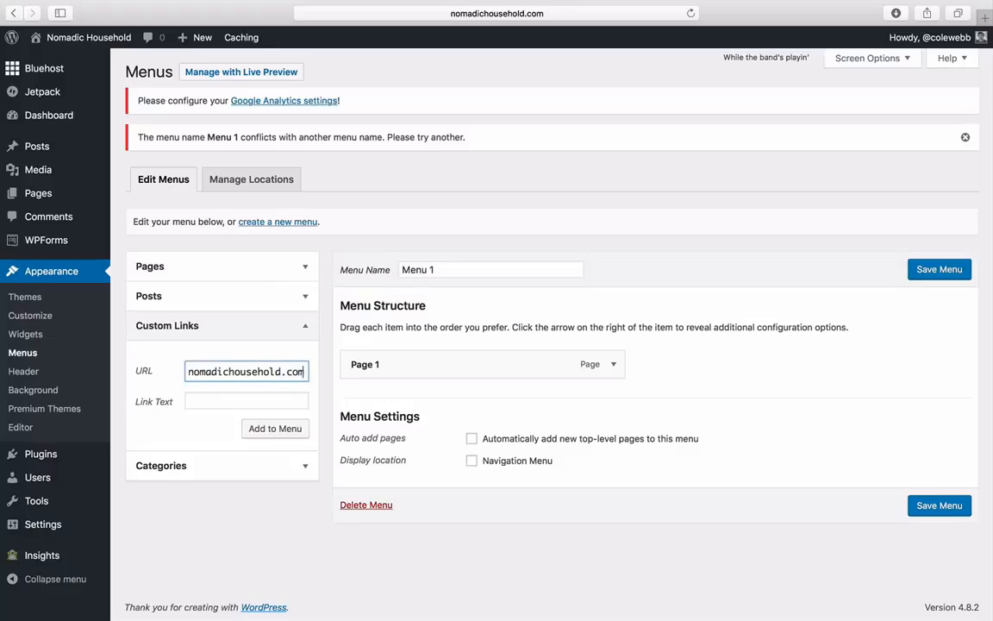
pyautogui.click(253, 401)
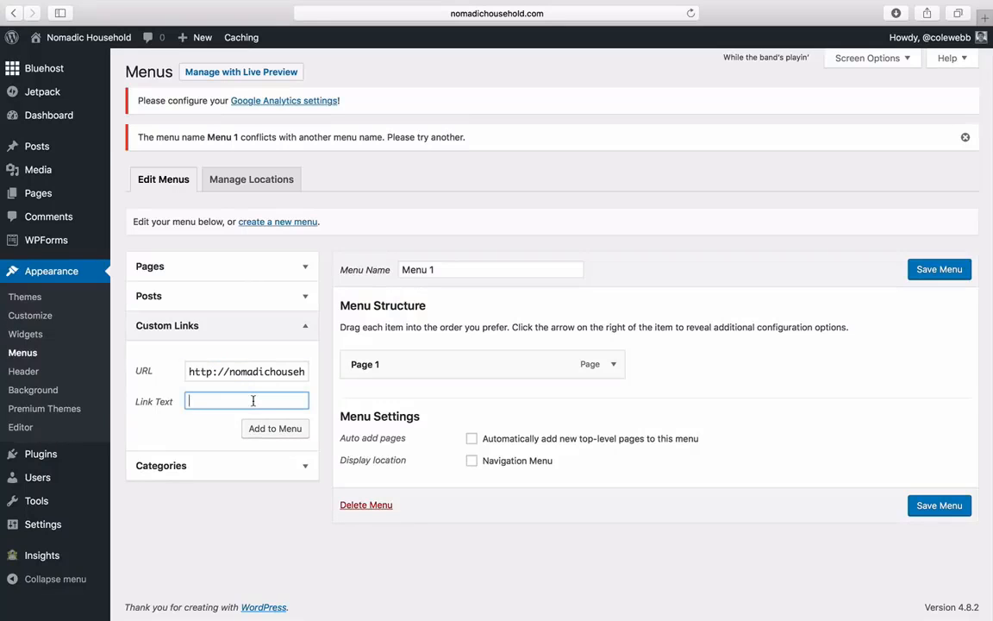
pyautogui.write('Home')
pyautogui.click(275, 428)
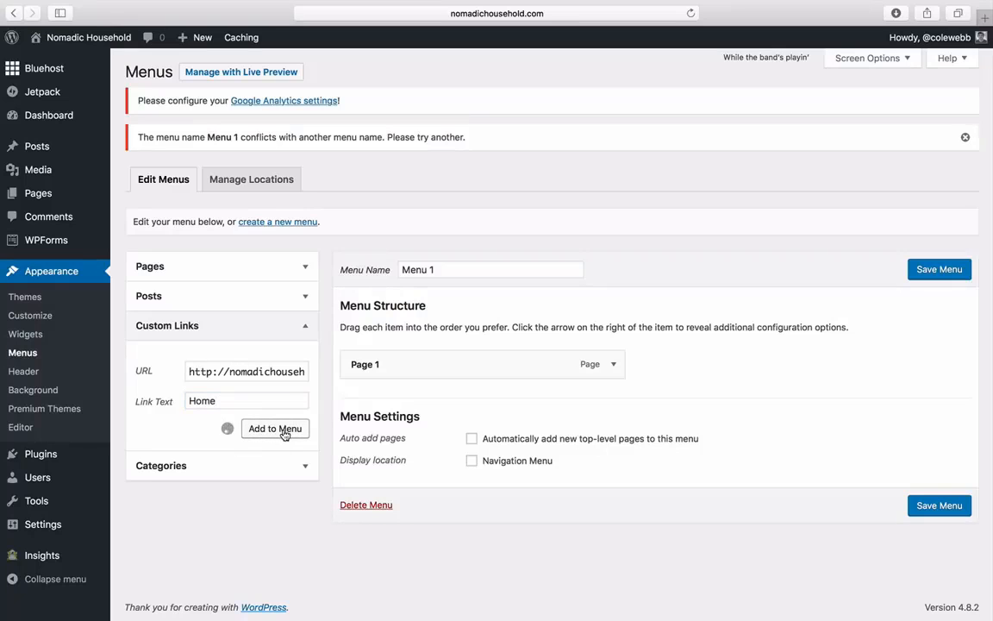
pyautogui.moveTo(416, 410); pyautogui.dragTo(461, 364)
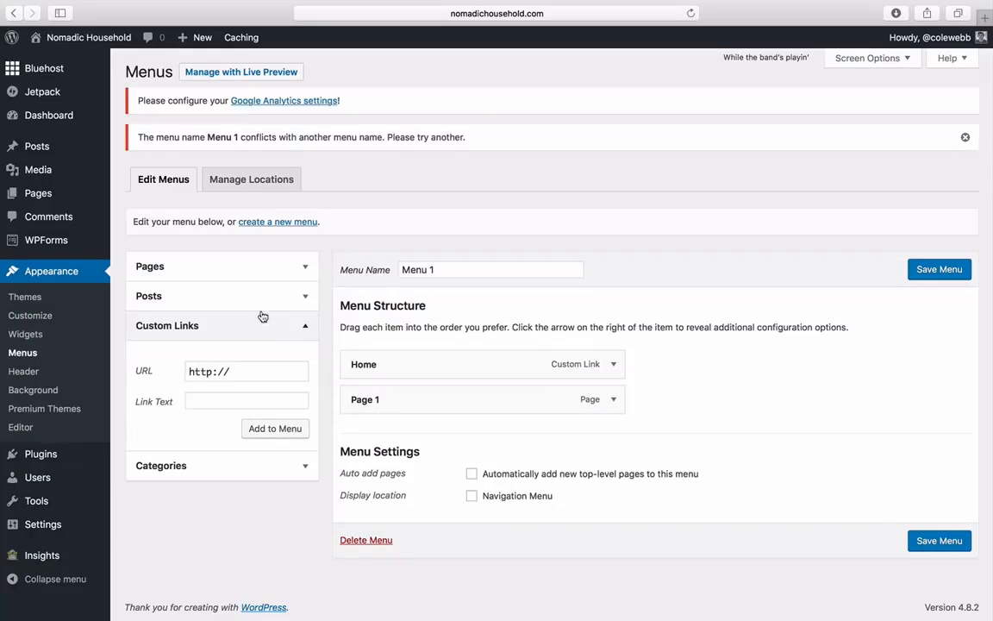
# - Add Sample Page to Menu 1, assign it to the Navigation Menu location, and save
pyautogui.click(266, 269)
pyautogui.click(149, 352)
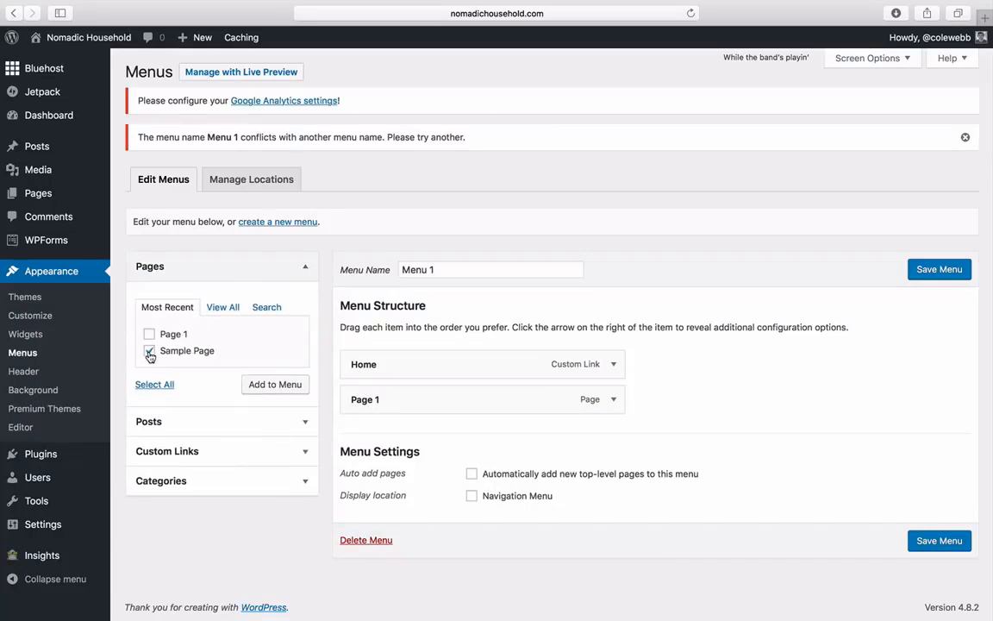
pyautogui.click(260, 391)
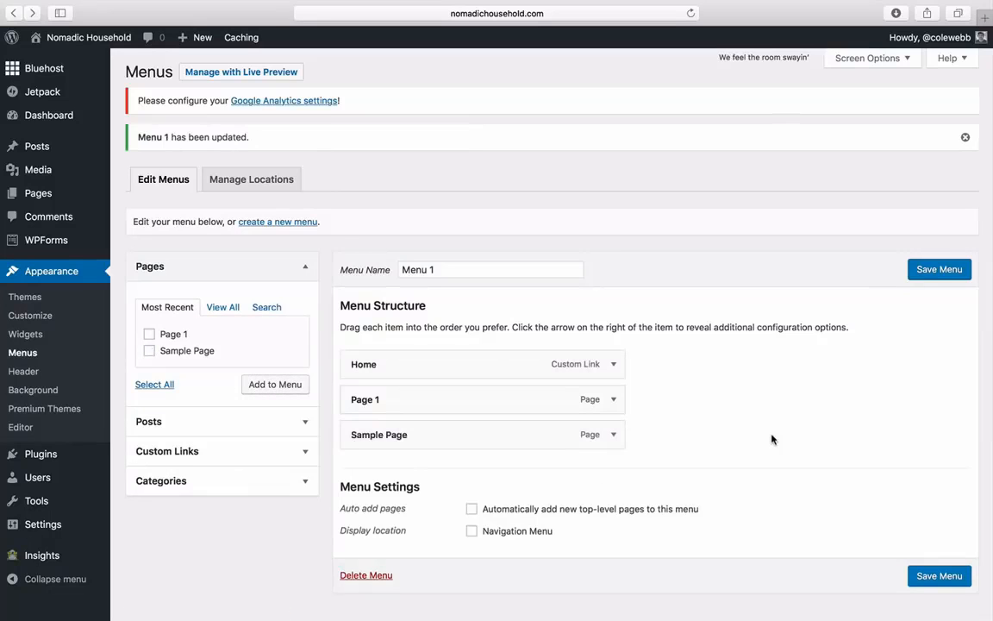
pyautogui.scroll(-1, 773, 440)
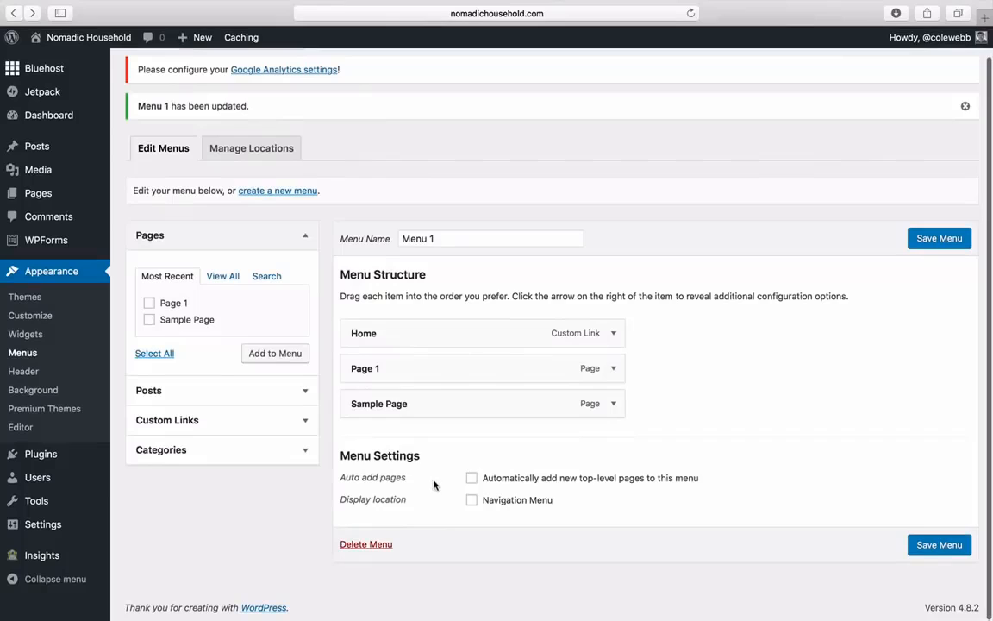
pyautogui.click(472, 500)
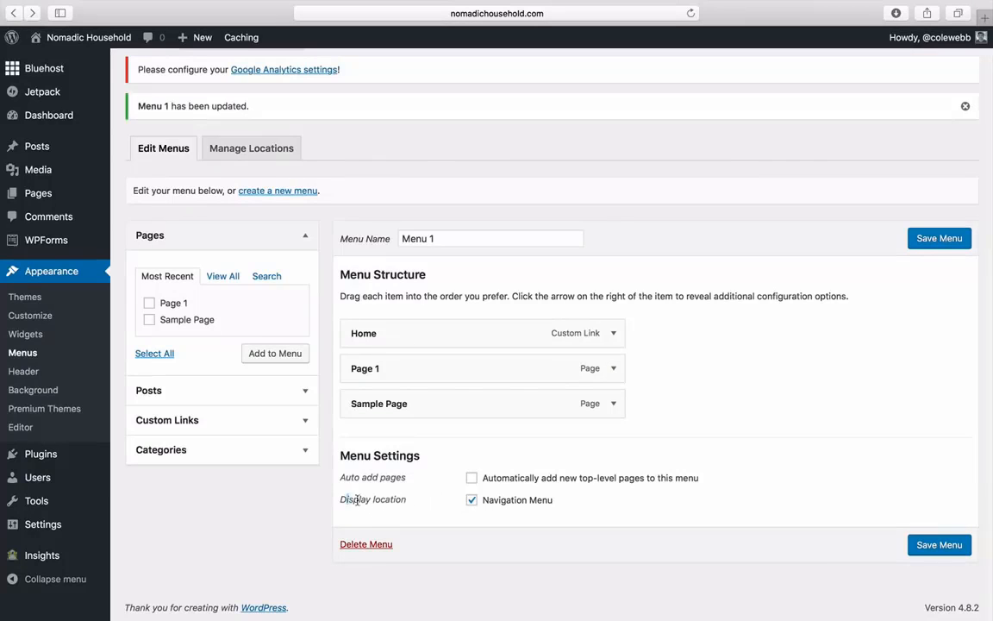
pyautogui.moveTo(357, 500); pyautogui.dragTo(414, 499)
pyautogui.click(676, 414)
pyautogui.click(939, 238)
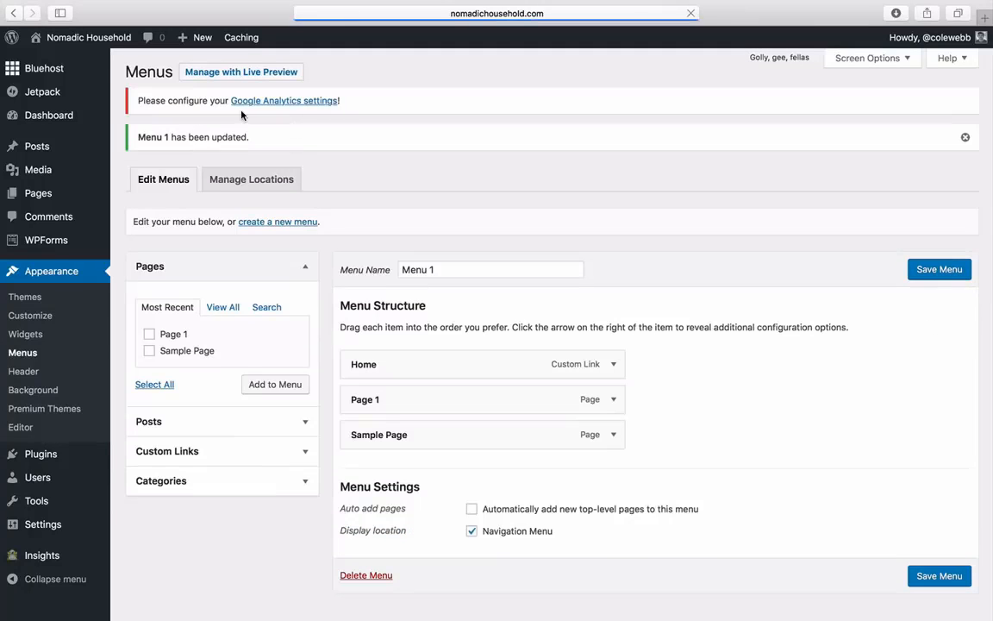
pyautogui.click(105, 45)
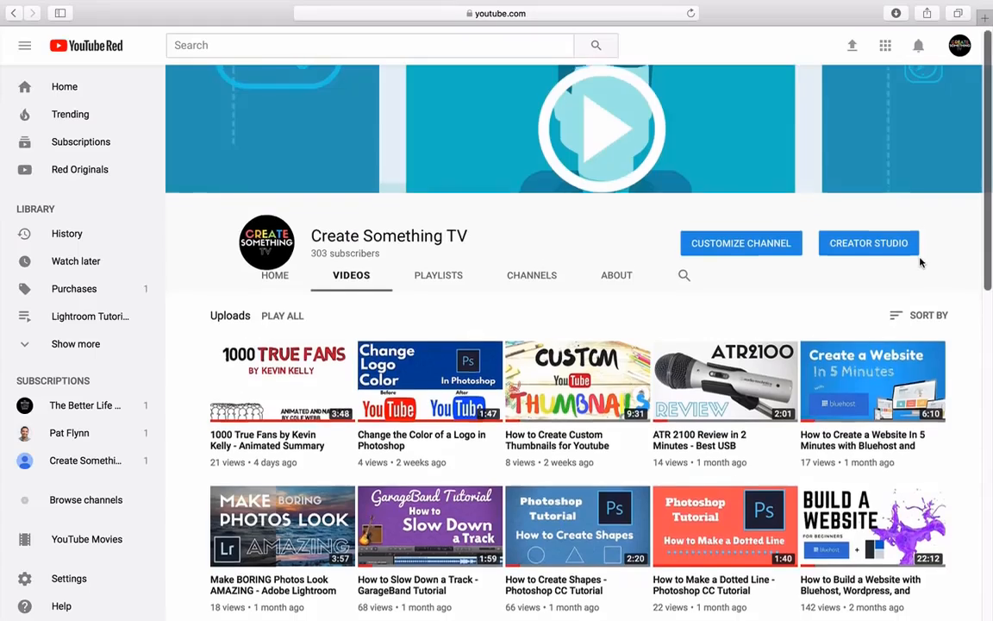
# - Scroll through the Create Something TV channel's uploaded videos on YouTube
pyautogui.scroll(-5, 920, 262)
pyautogui.scroll(-5, 919, 262)
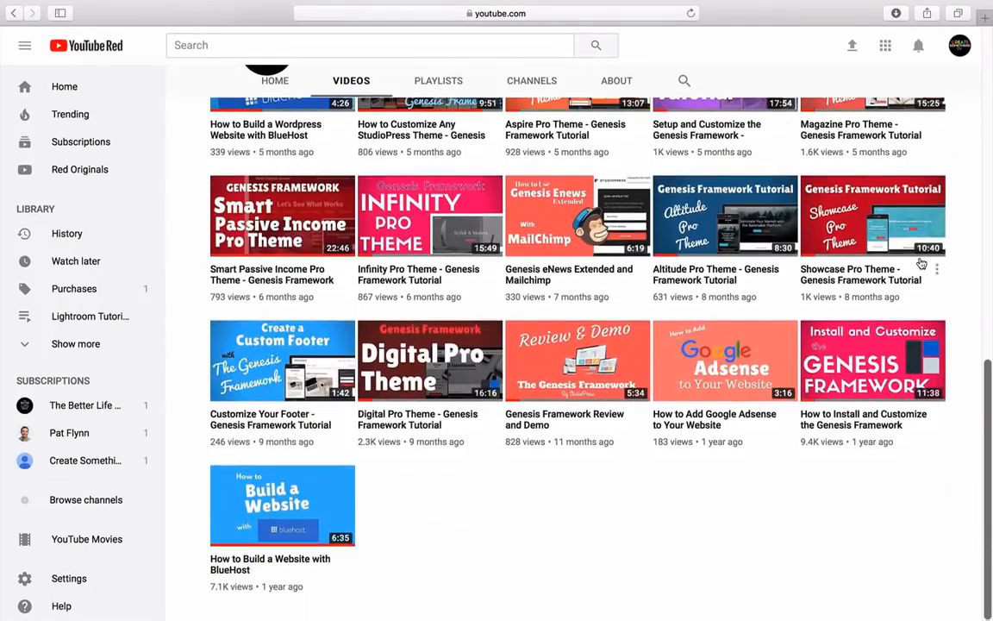
pyautogui.scroll(10, 920, 262)
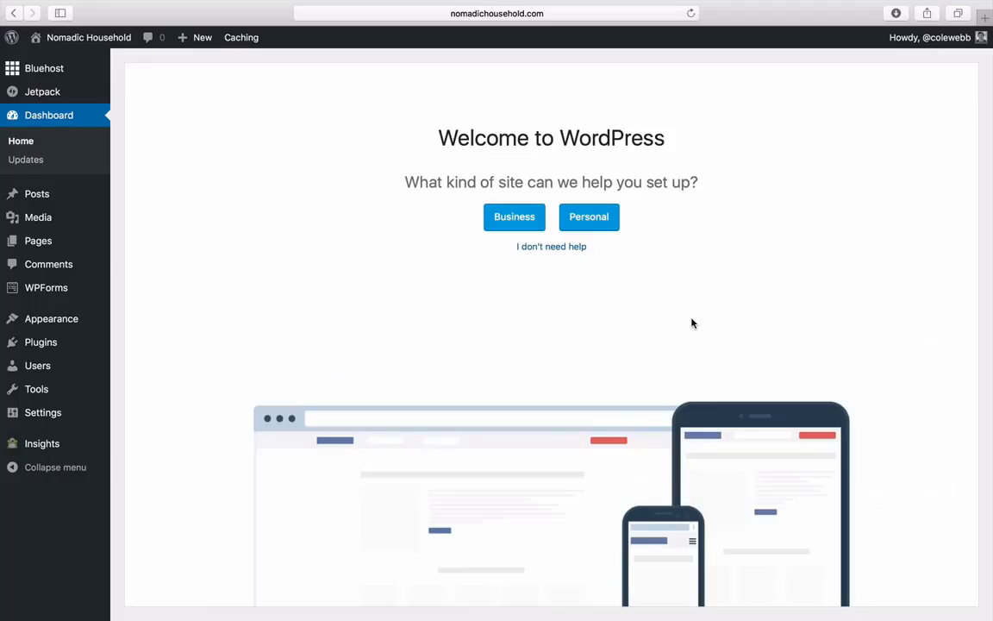